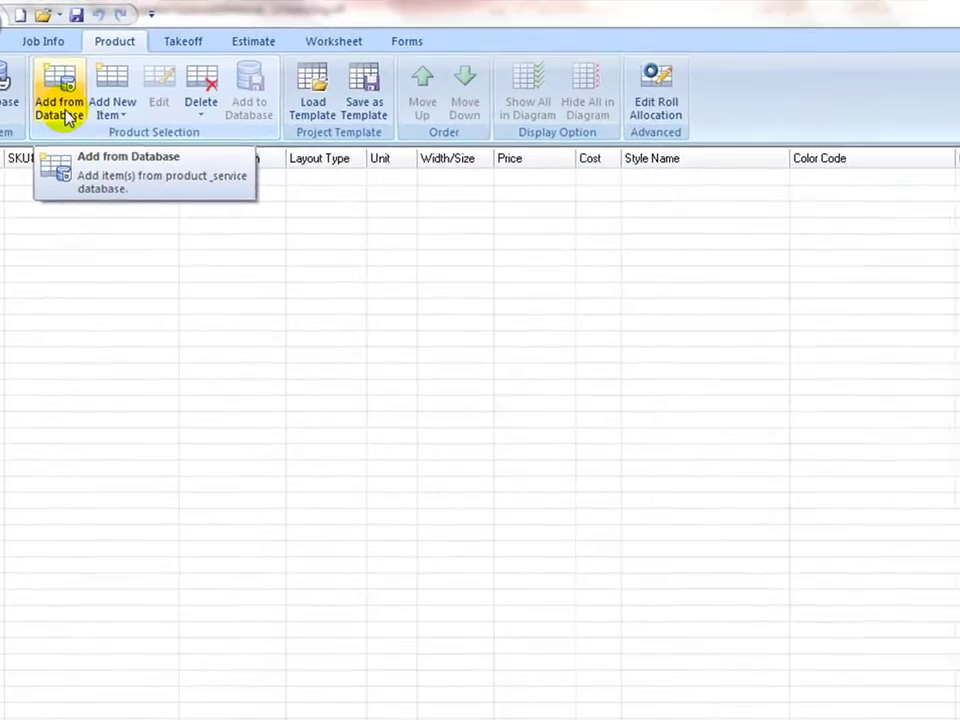
Add the carpet SHW-12 w/ PAD from the product database's Indoor/Regular W2W folder to the project
{"action": "left_click", "coordinate": [155, 162]}
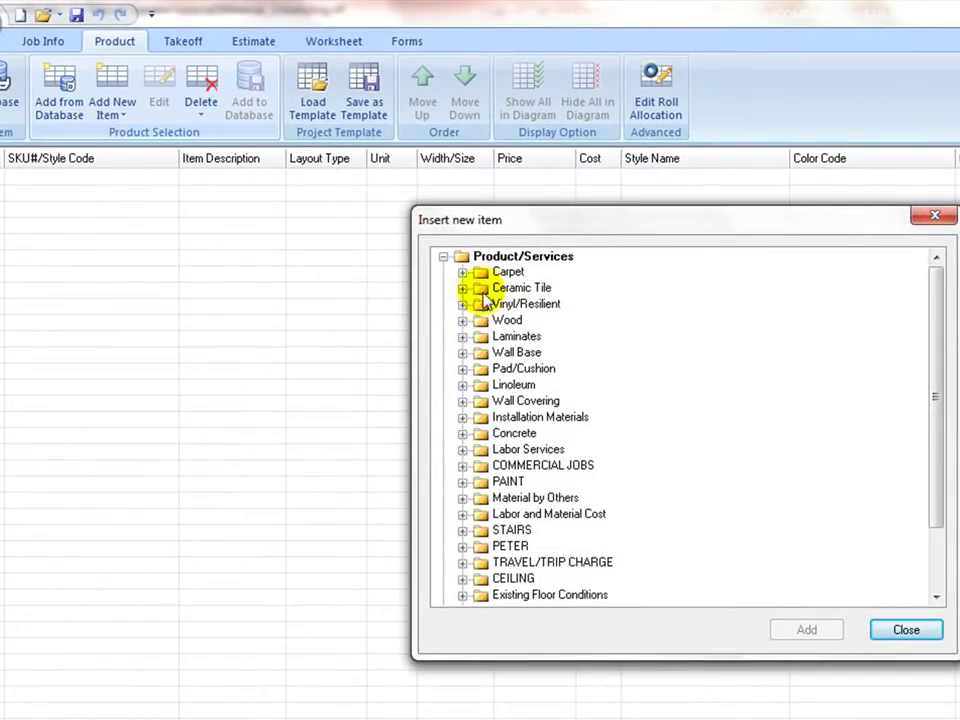
{"action": "double_click", "coordinate": [484, 273]}
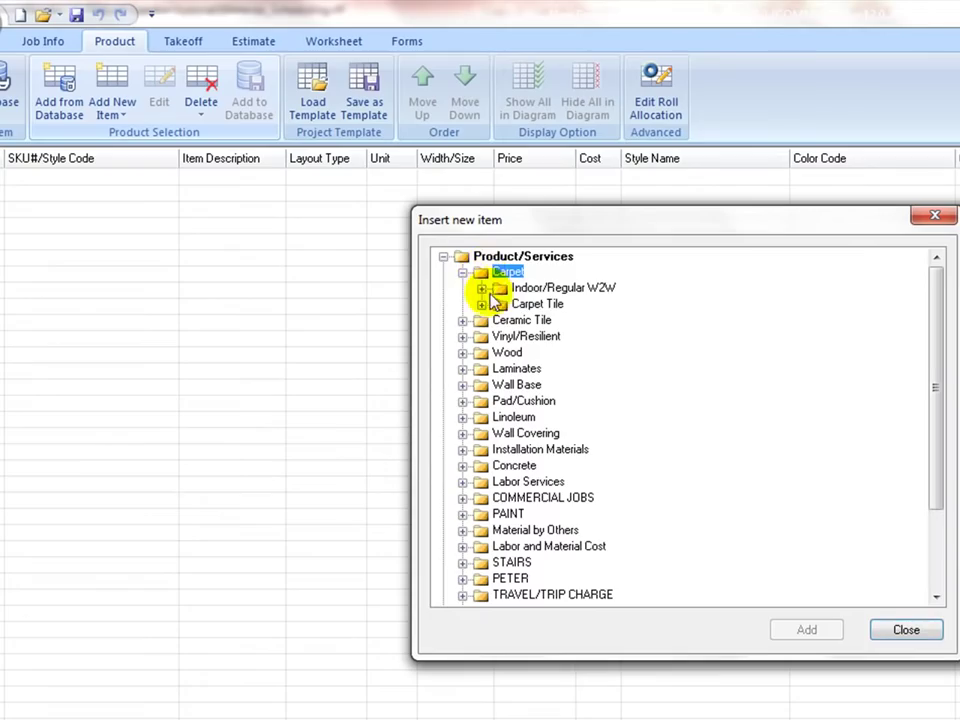
{"action": "double_click", "coordinate": [495, 292]}
{"action": "left_click", "coordinate": [579, 336]}
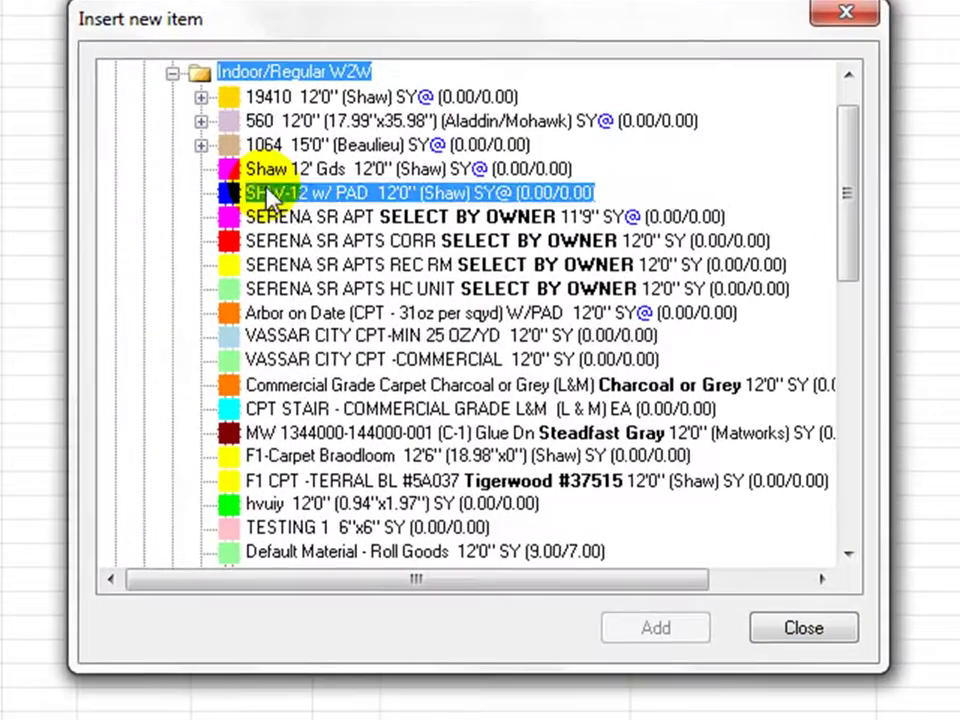
{"action": "left_click", "coordinate": [634, 628]}
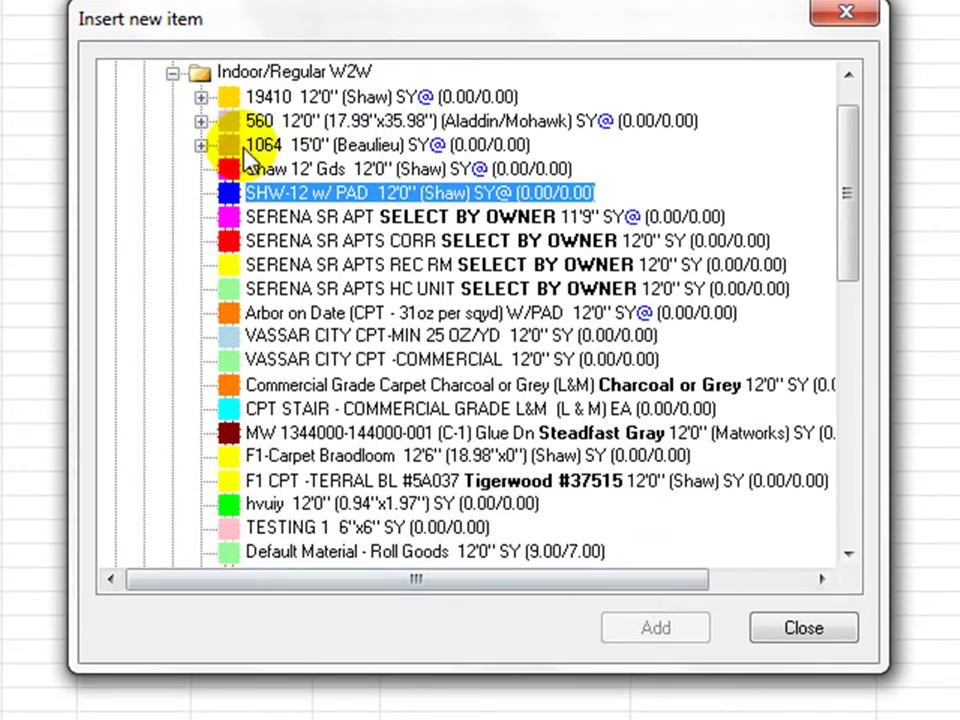
Add Wall Tile - Dal Tile 6"X6" from the database's Ceramic Tile, Wall Tile folder and close the item browser
{"action": "left_click", "coordinate": [173, 74]}
{"action": "double_click", "coordinate": [420, 238]}
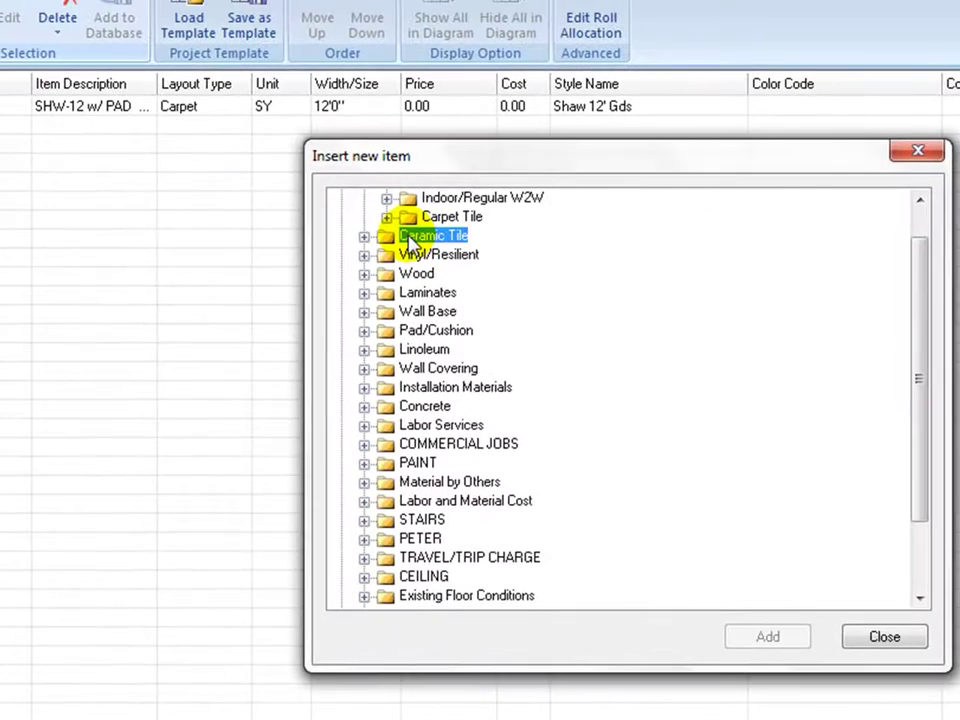
{"action": "double_click", "coordinate": [440, 274]}
{"action": "double_click", "coordinate": [462, 311]}
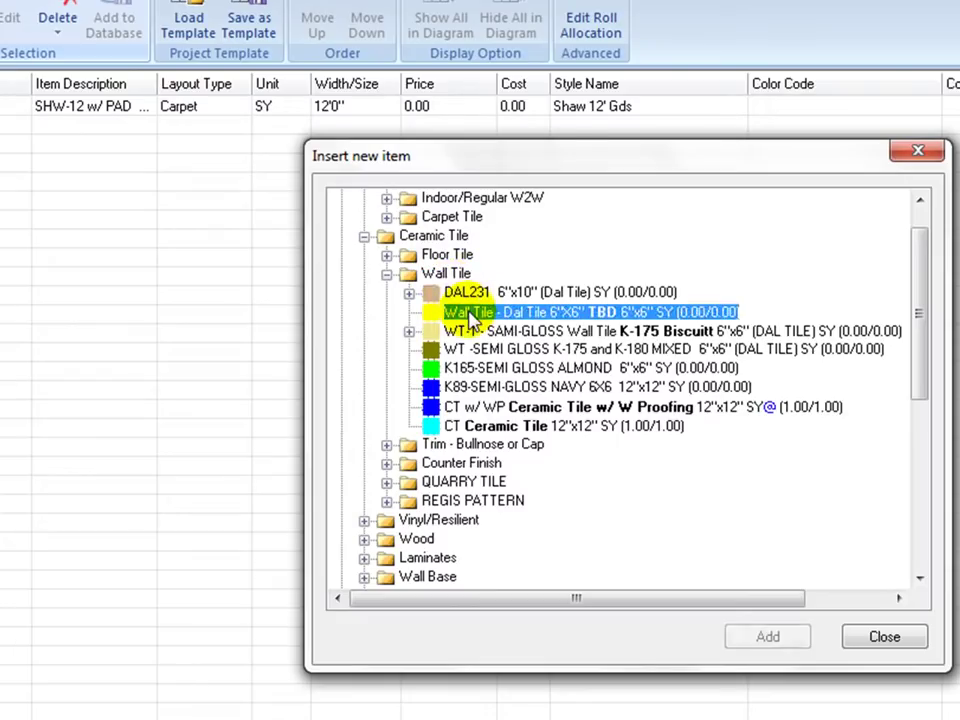
{"action": "left_click", "coordinate": [883, 641]}
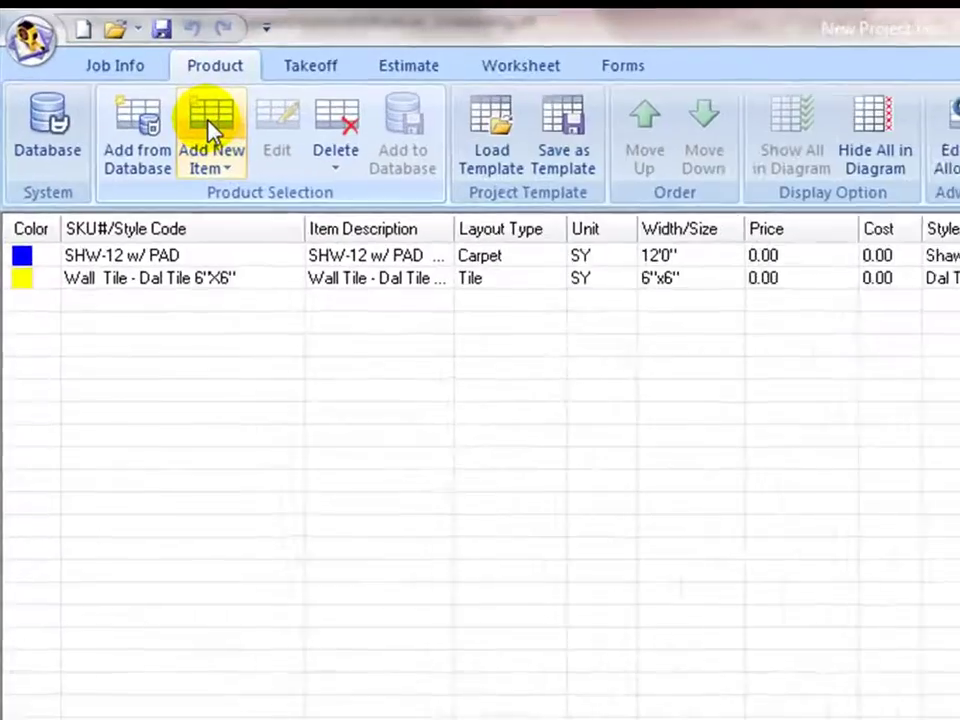
Add eight new blank items to the project's product list
{"action": "left_click", "coordinate": [100, 128]}
{"action": "left_click", "coordinate": [225, 128]}
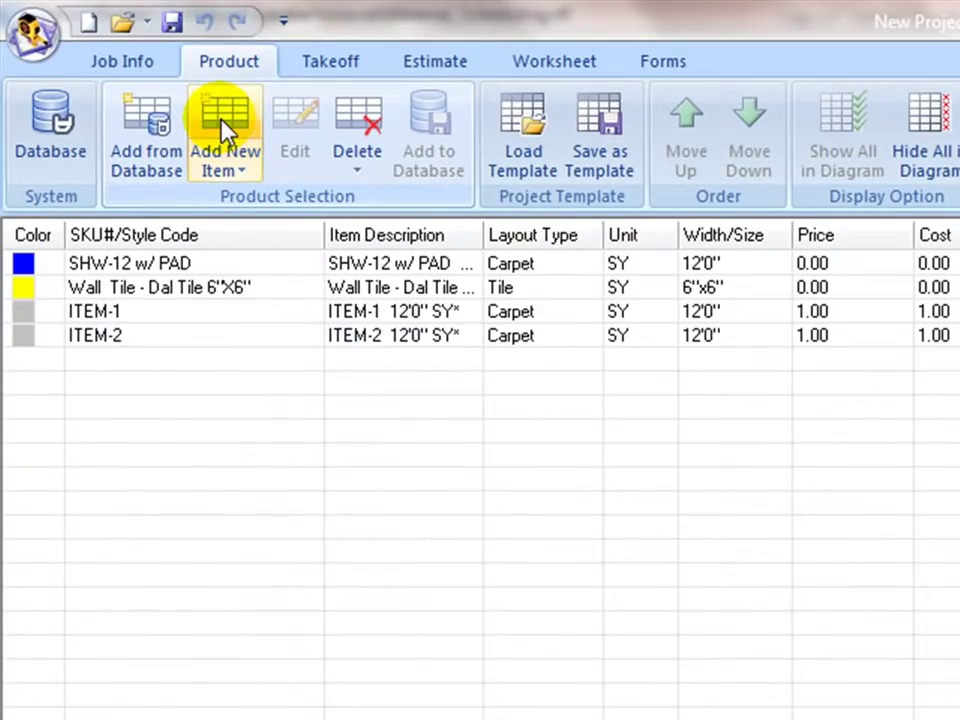
{"action": "left_click", "coordinate": [225, 128]}
{"action": "left_click", "coordinate": [225, 128]}
{"action": "left_click", "coordinate": [225, 128]}
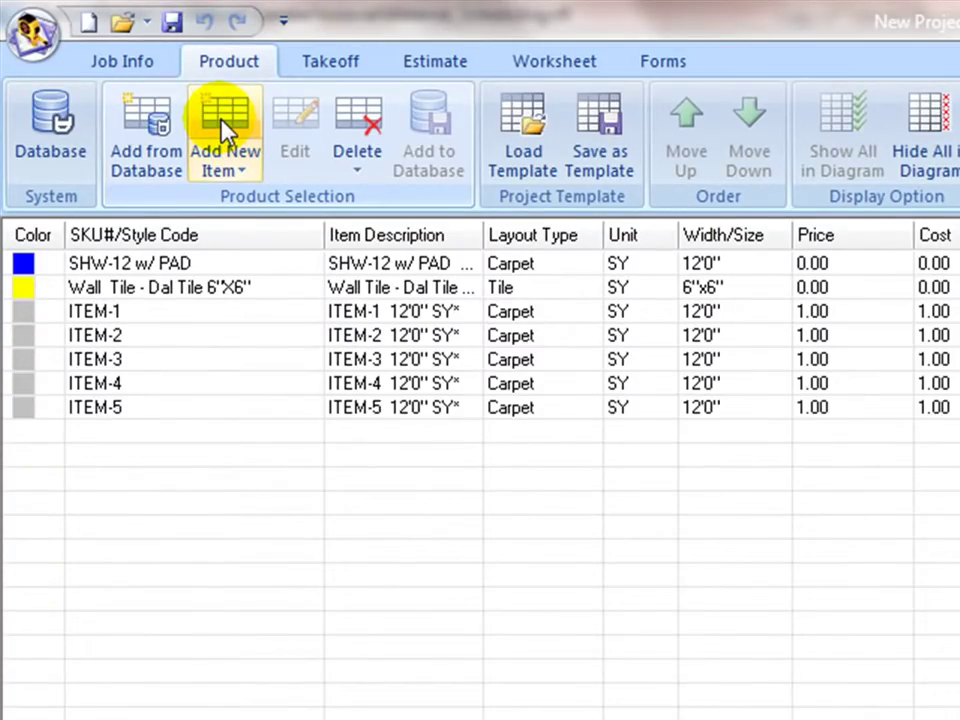
{"action": "left_click", "coordinate": [225, 128]}
{"action": "left_click", "coordinate": [224, 128]}
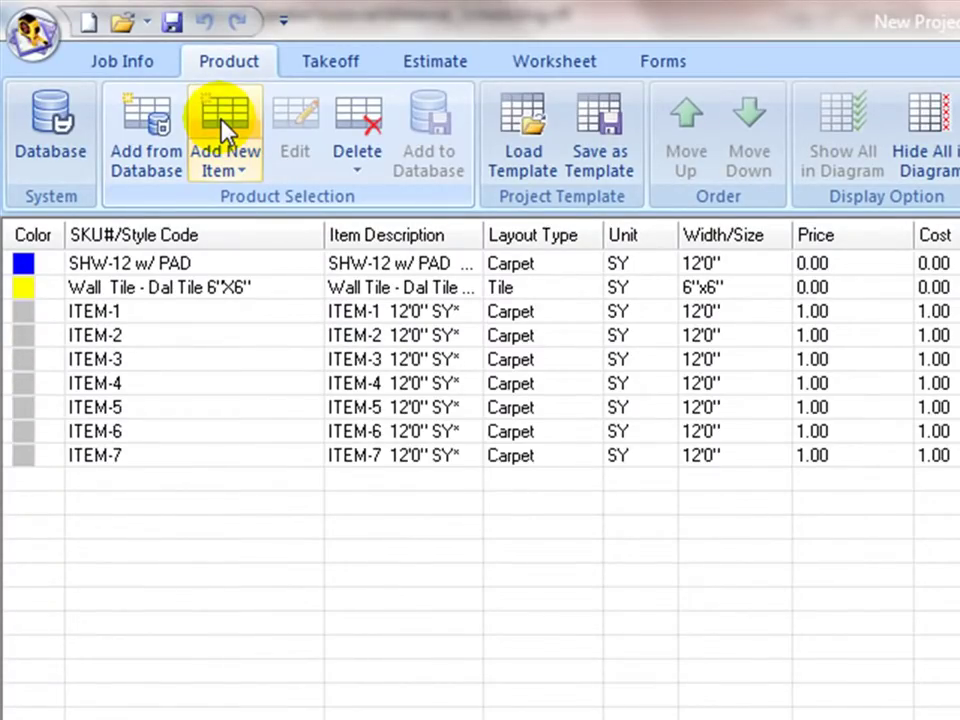
{"action": "left_click", "coordinate": [224, 128]}
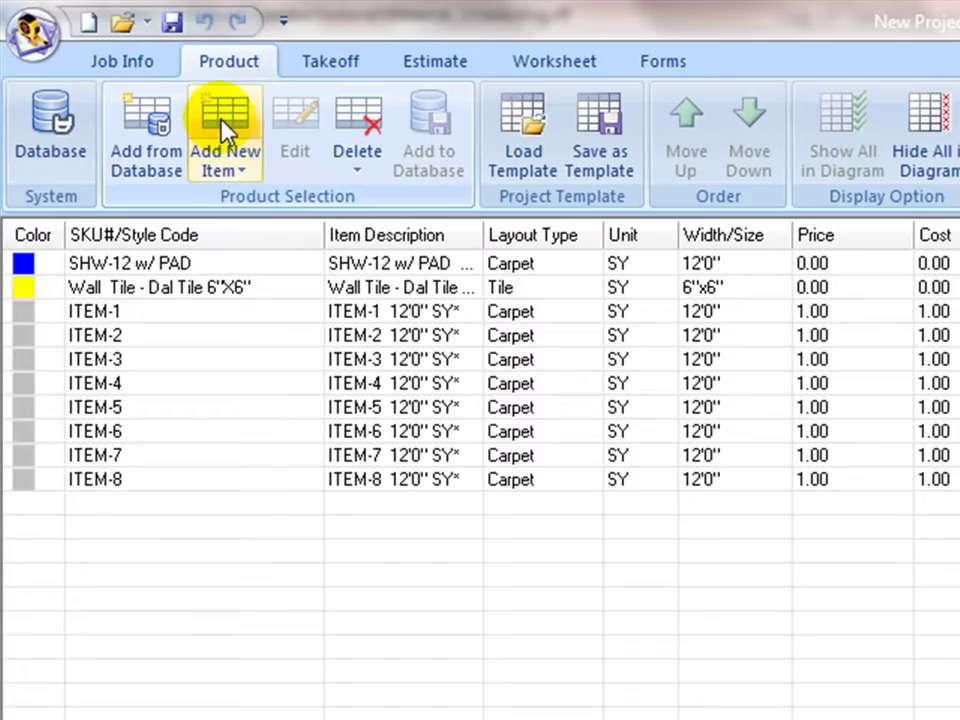
Set the style codes of the first four new items to cpt-1, vs-1, vct-1 and ct-1
{"action": "left_click", "coordinate": [170, 316]}
{"action": "left_click", "coordinate": [170, 317]}
{"action": "type", "text": "cpt-1"}
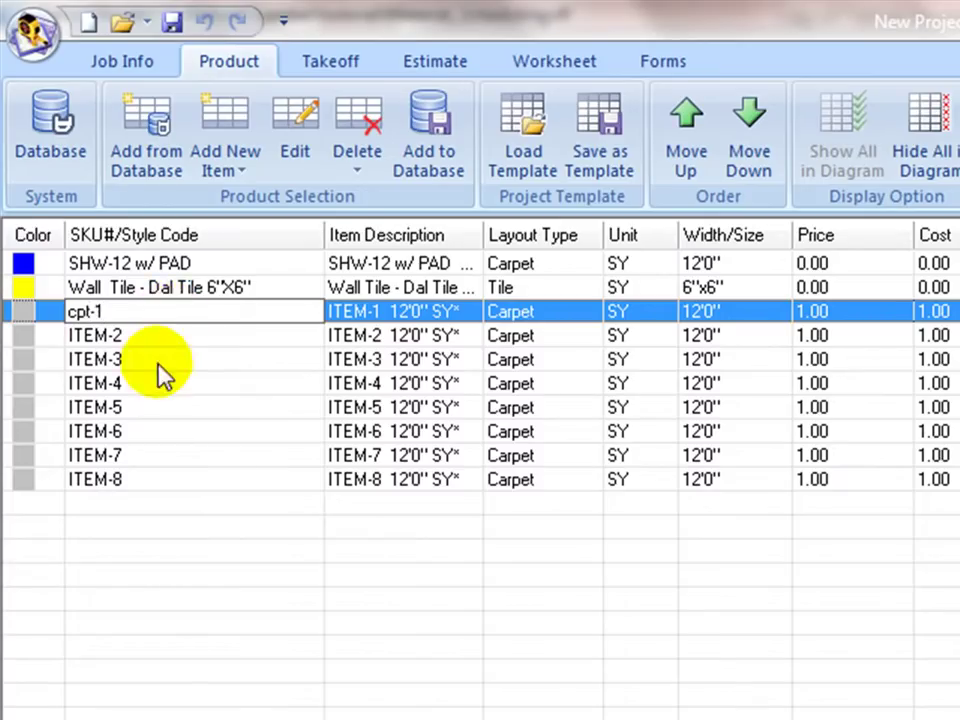
{"action": "left_click", "coordinate": [161, 330]}
{"action": "type", "text": "vs-1"}
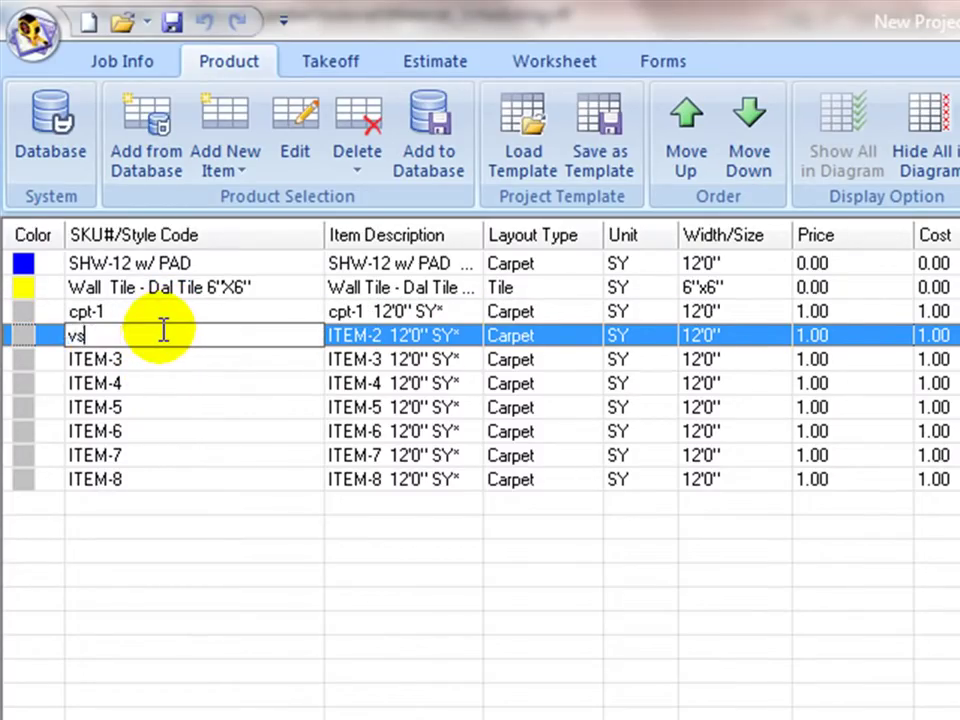
{"action": "left_click", "coordinate": [166, 362]}
{"action": "type", "text": "vct-1"}
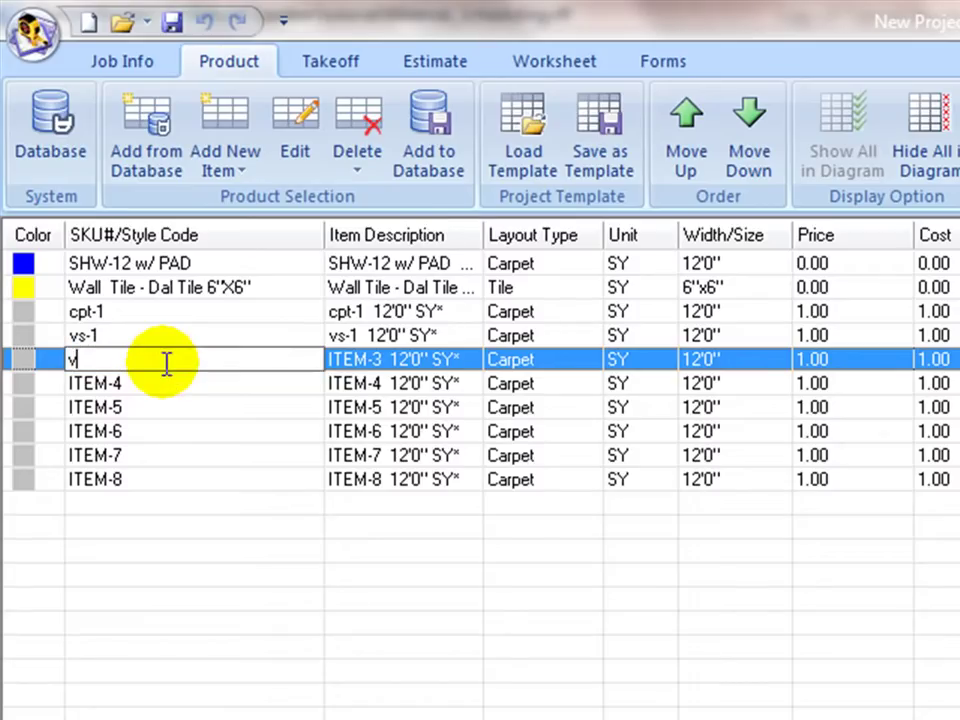
{"action": "left_click", "coordinate": [154, 380]}
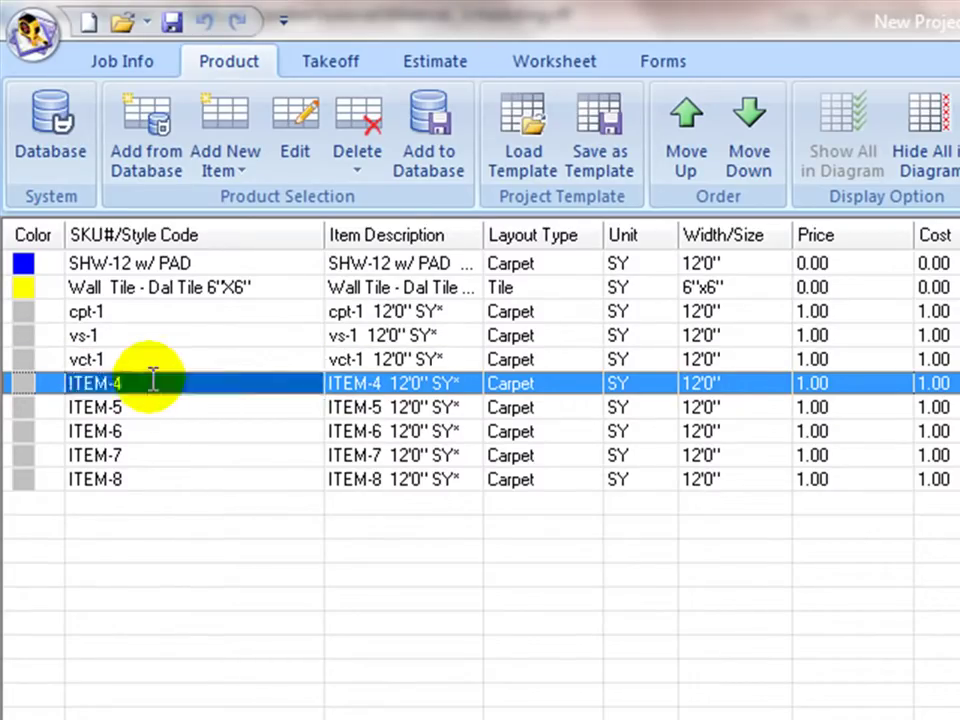
{"action": "type", "text": "ct-1"}
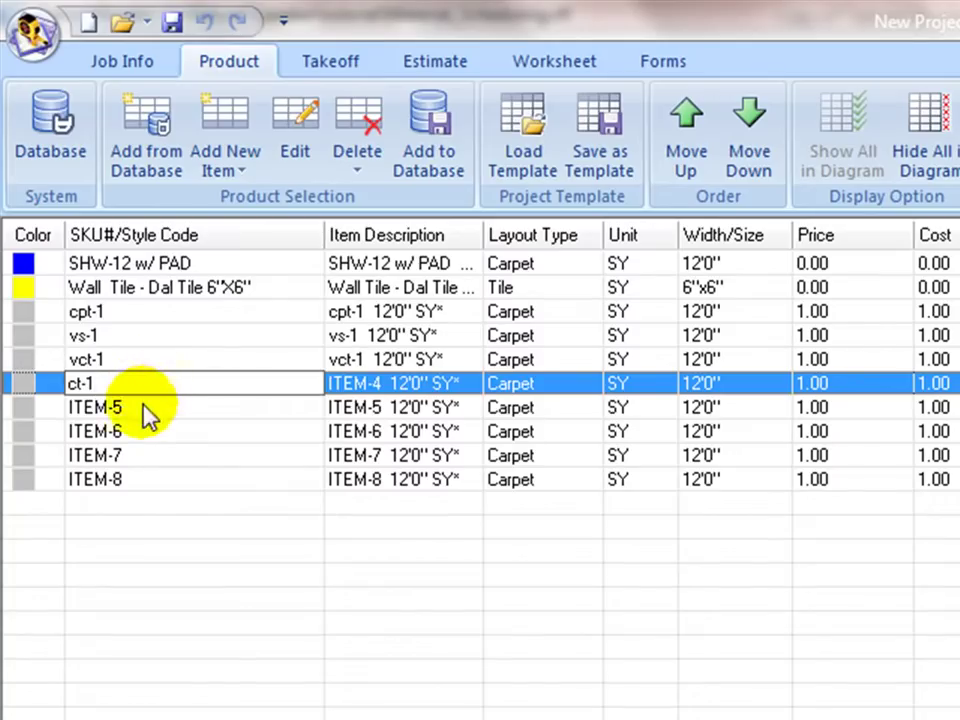
Set the style codes of the last four new items to wall base-1, transition-1, heat rod and labor
{"action": "left_click", "coordinate": [152, 404]}
{"action": "type", "text": "wa"}
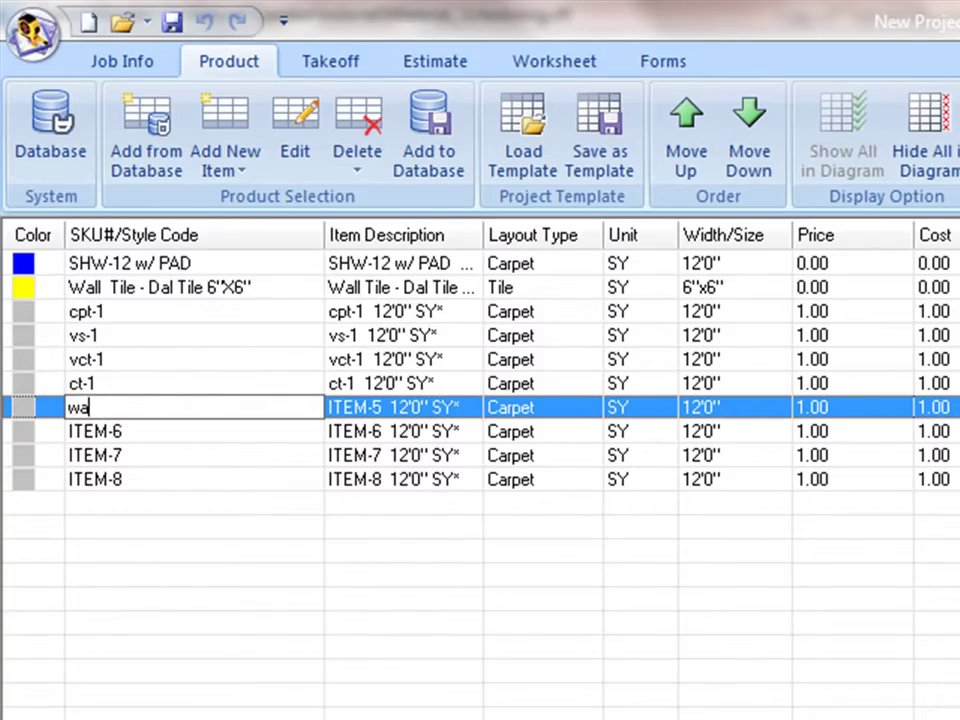
{"action": "type", "text": "ll base-1"}
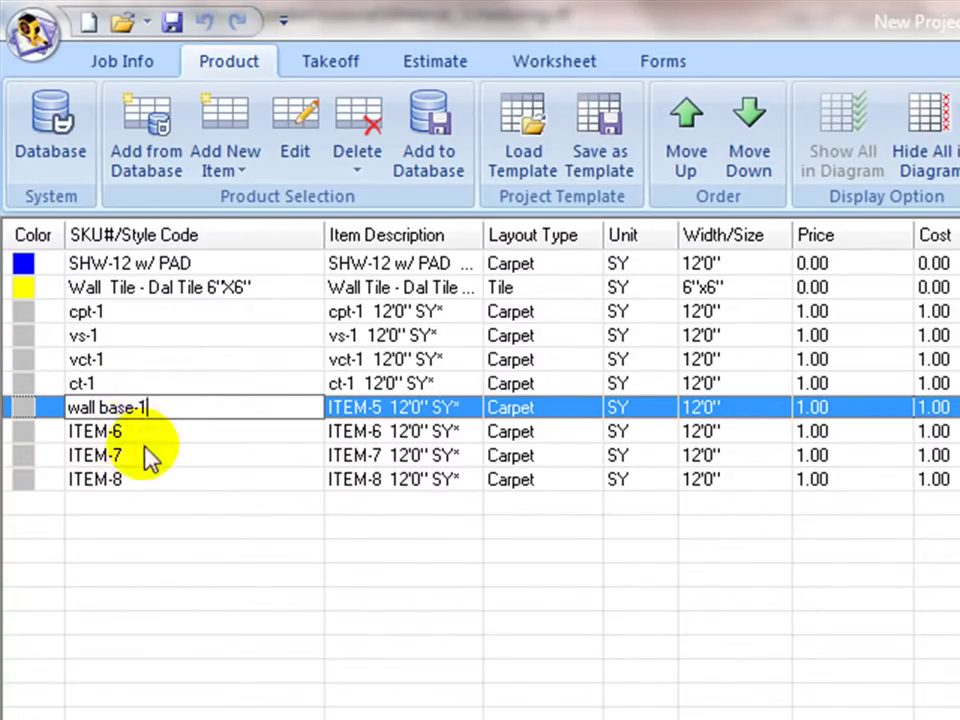
{"action": "left_click", "coordinate": [146, 432]}
{"action": "type", "text": "tr"}
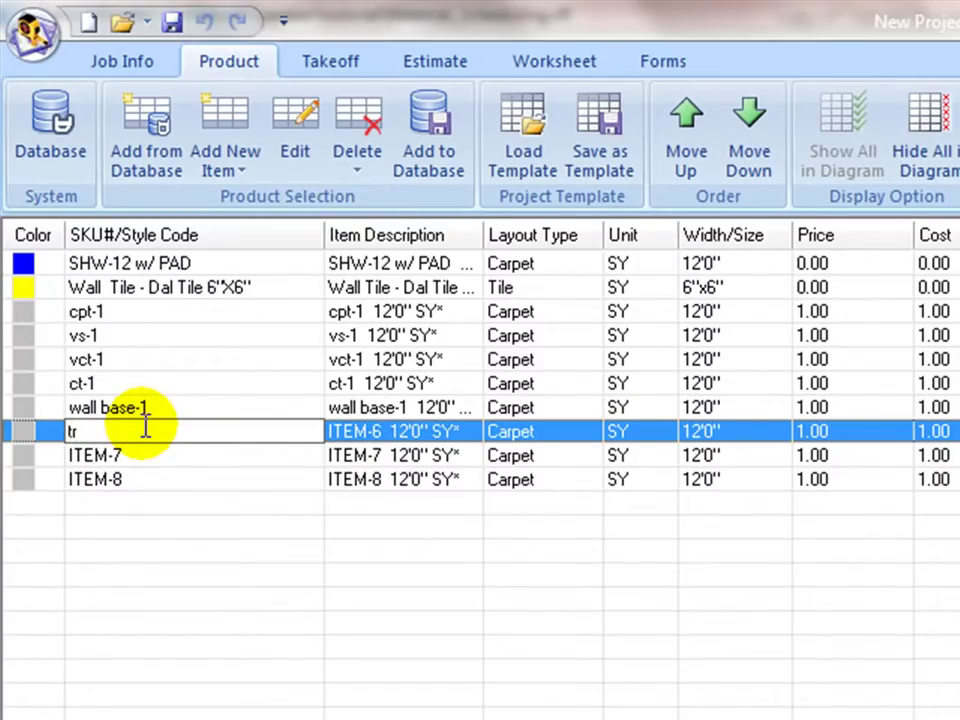
{"action": "type", "text": "ansition-1"}
{"action": "left_click", "coordinate": [143, 455]}
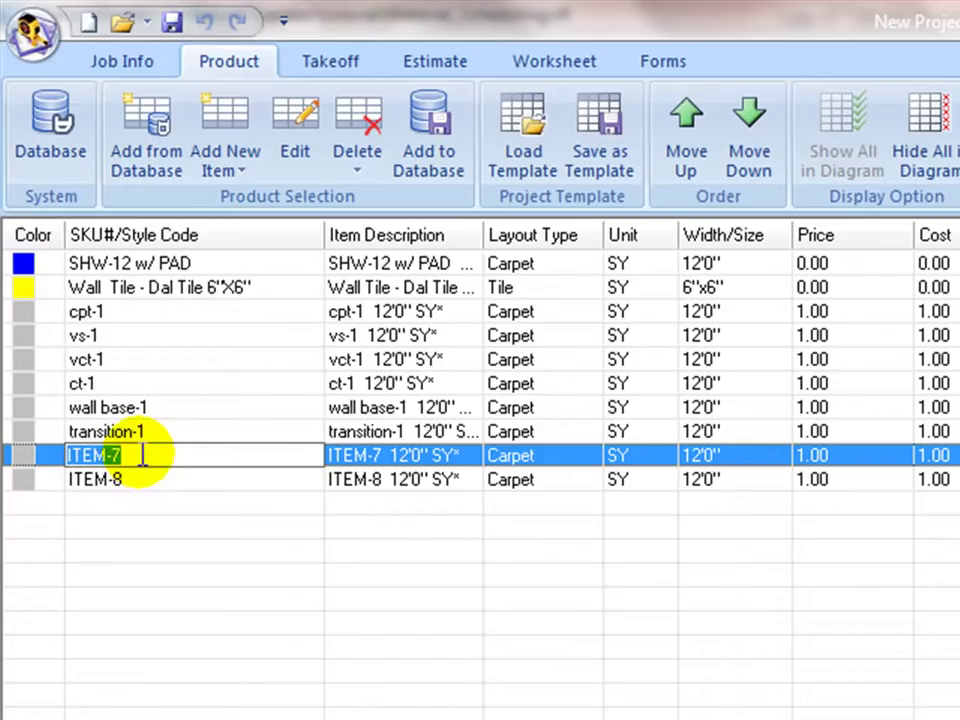
{"action": "type", "text": "heat rod"}
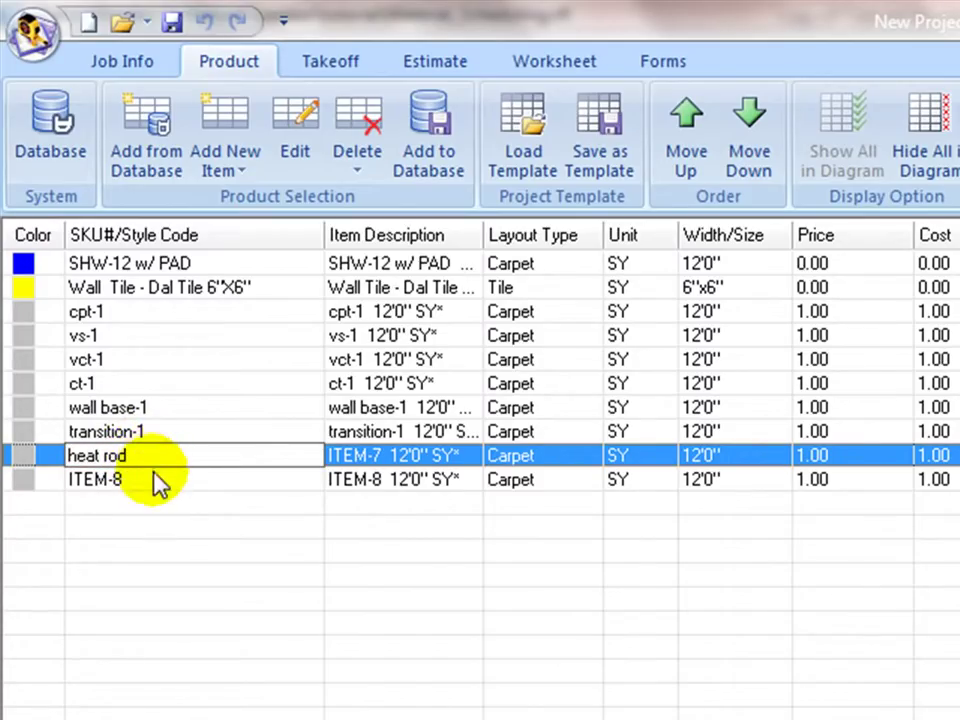
{"action": "left_click", "coordinate": [157, 479]}
{"action": "type", "text": "labor"}
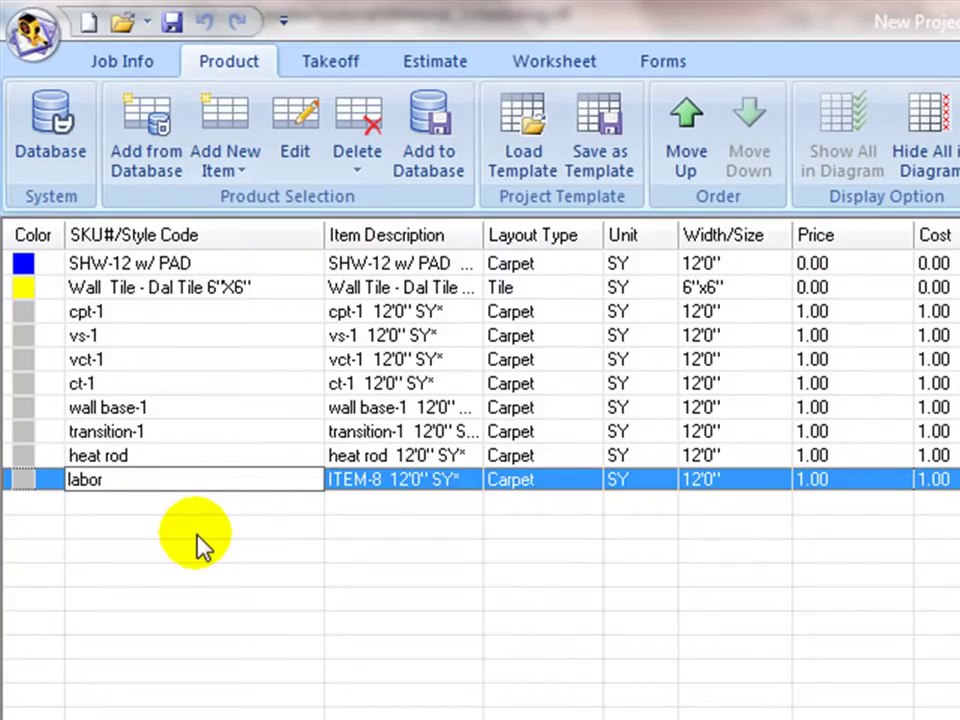
{"action": "left_click", "coordinate": [651, 556]}
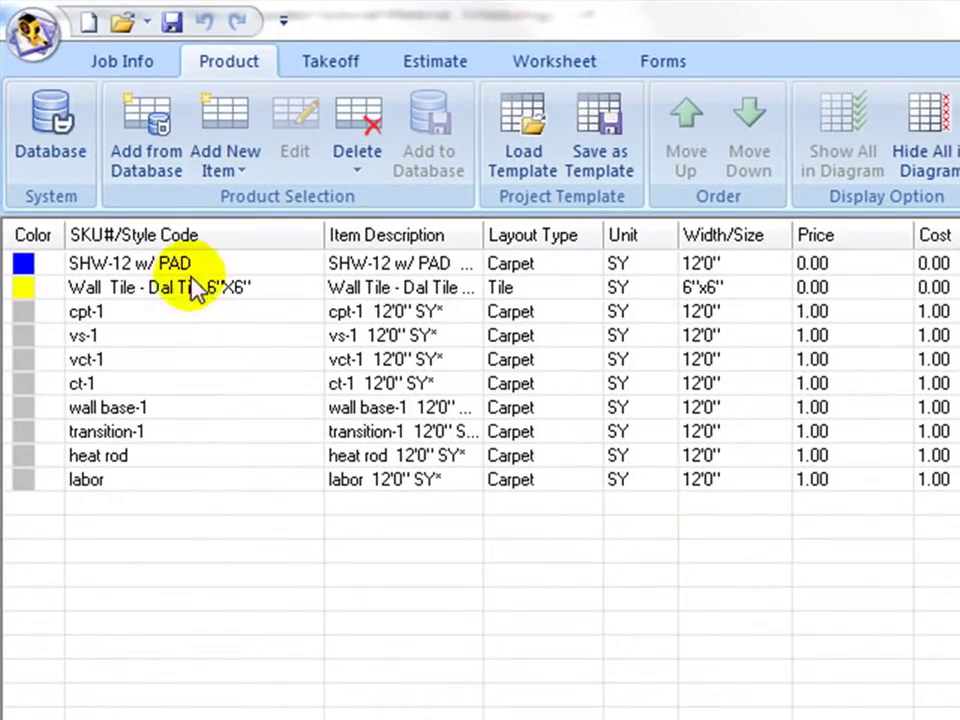
Review the style codes and layout types of the items in the product list
{"action": "left_click", "coordinate": [157, 298]}
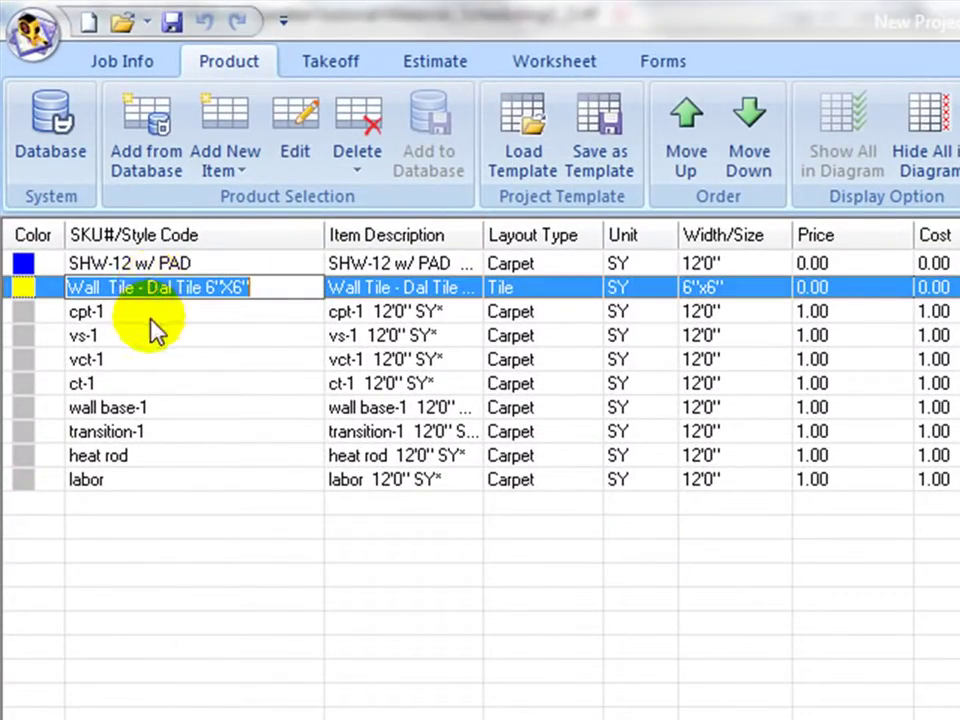
{"action": "left_click", "coordinate": [152, 313]}
{"action": "left_click", "coordinate": [149, 335]}
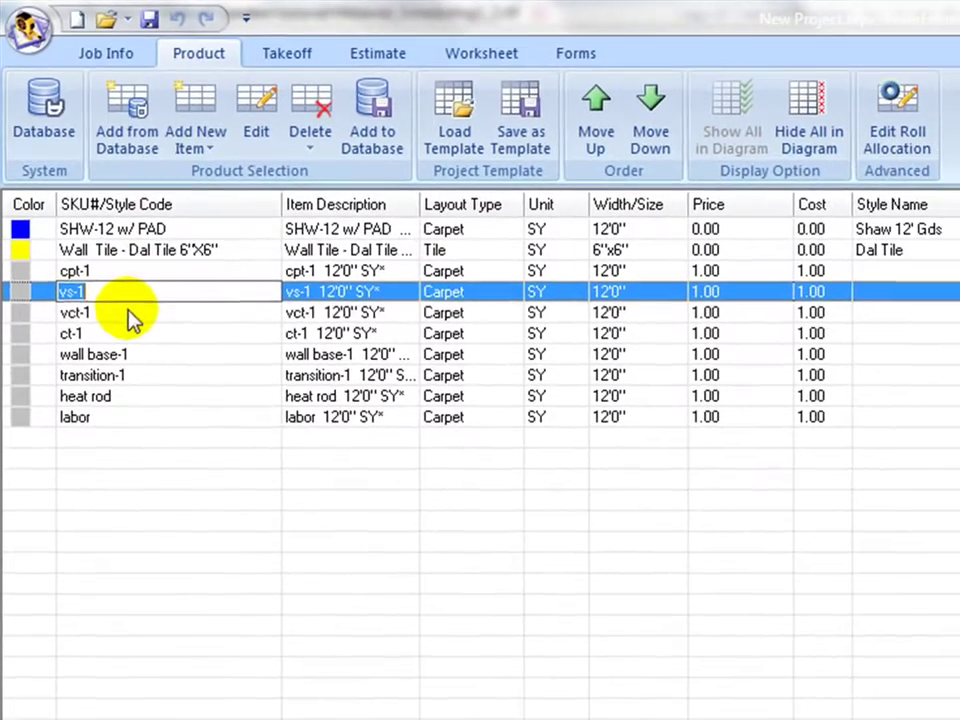
{"action": "left_click", "coordinate": [157, 358]}
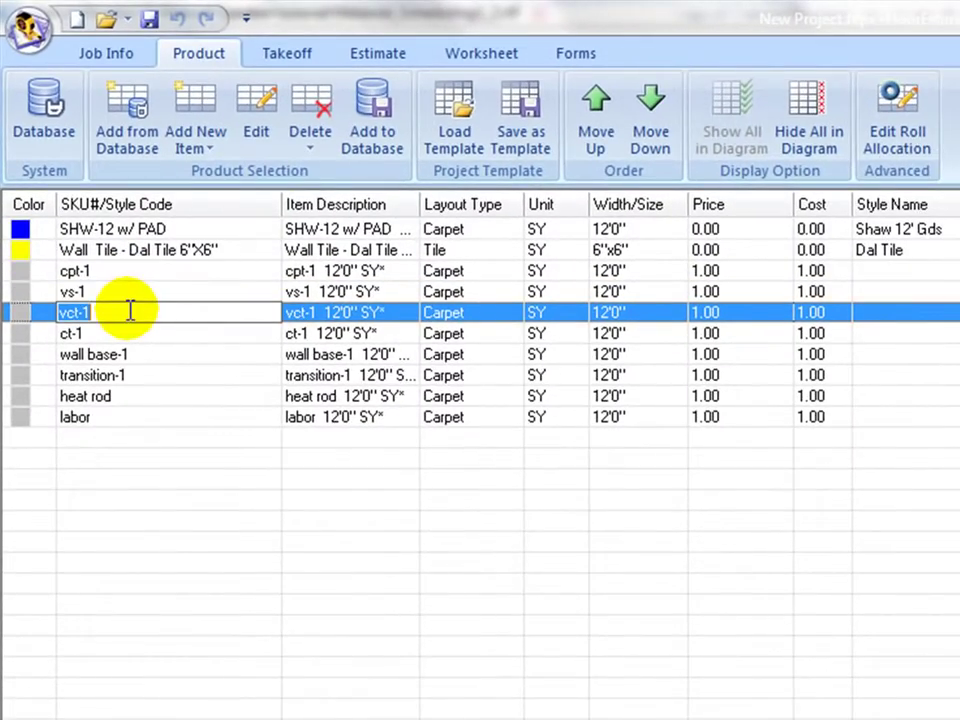
{"action": "left_click", "coordinate": [140, 333]}
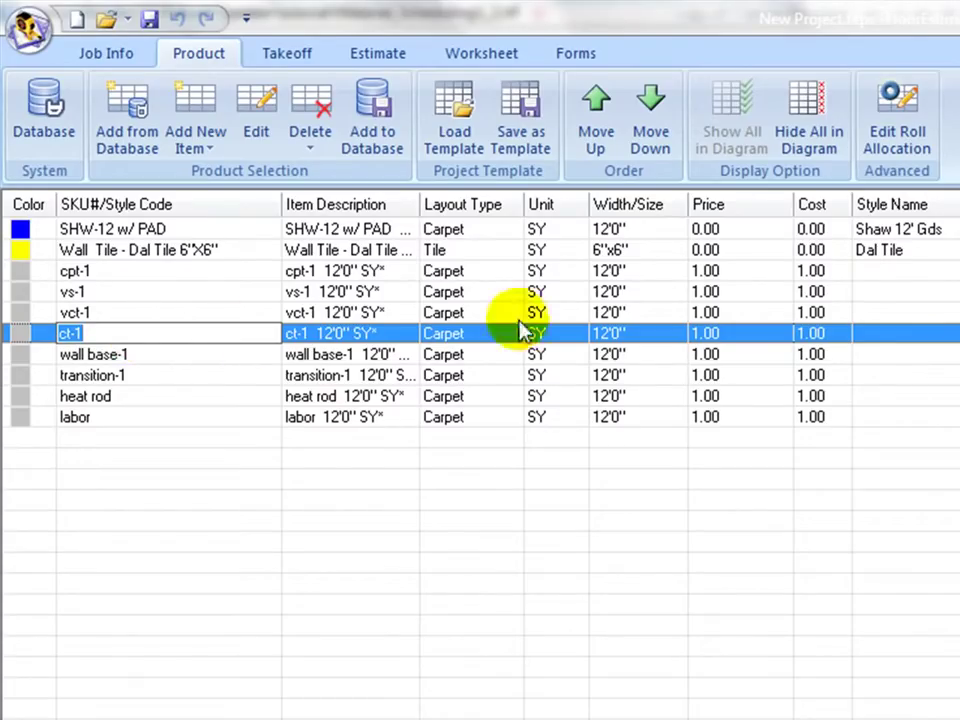
{"action": "left_click", "coordinate": [482, 234]}
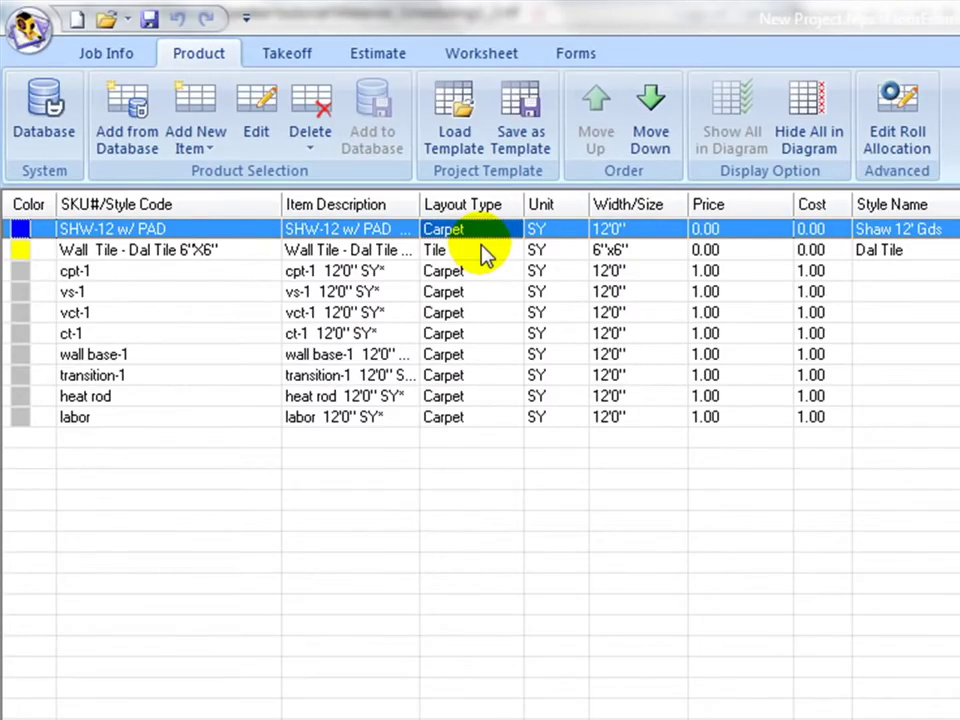
{"action": "left_click", "coordinate": [481, 260]}
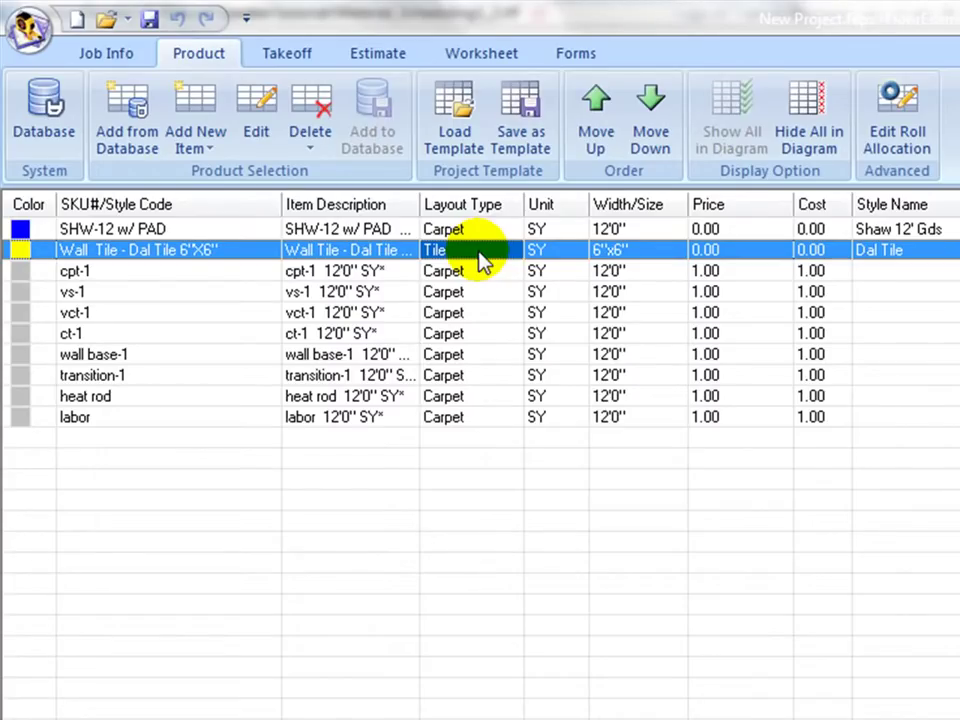
{"action": "left_click", "coordinate": [476, 272]}
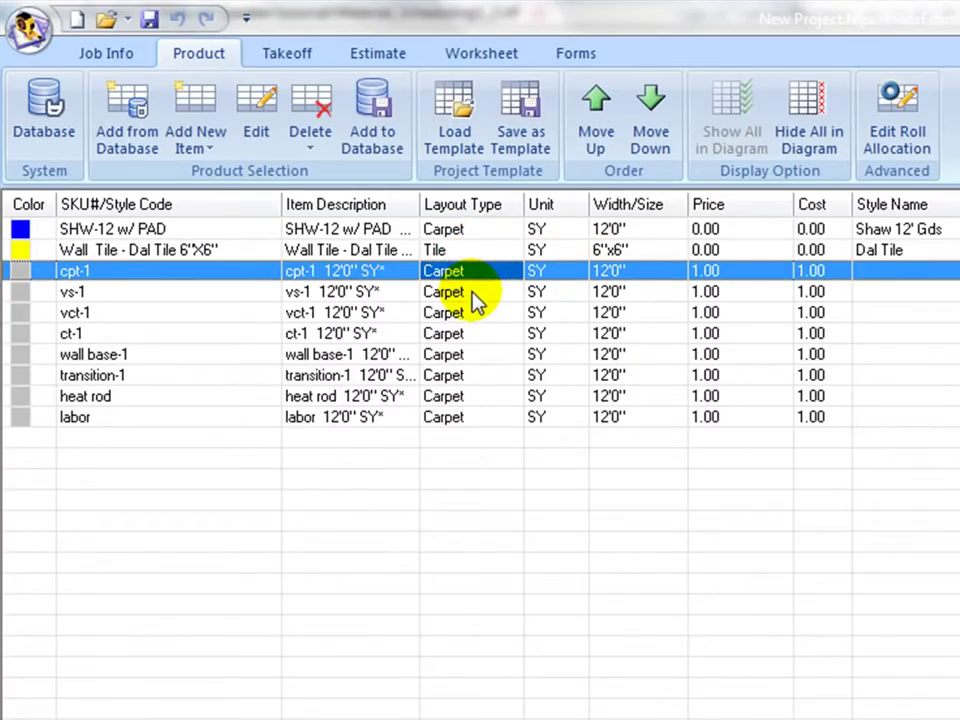
Change the layout type of item vs-1 to Vinyl
{"action": "left_click", "coordinate": [476, 300]}
{"action": "left_click", "coordinate": [513, 295]}
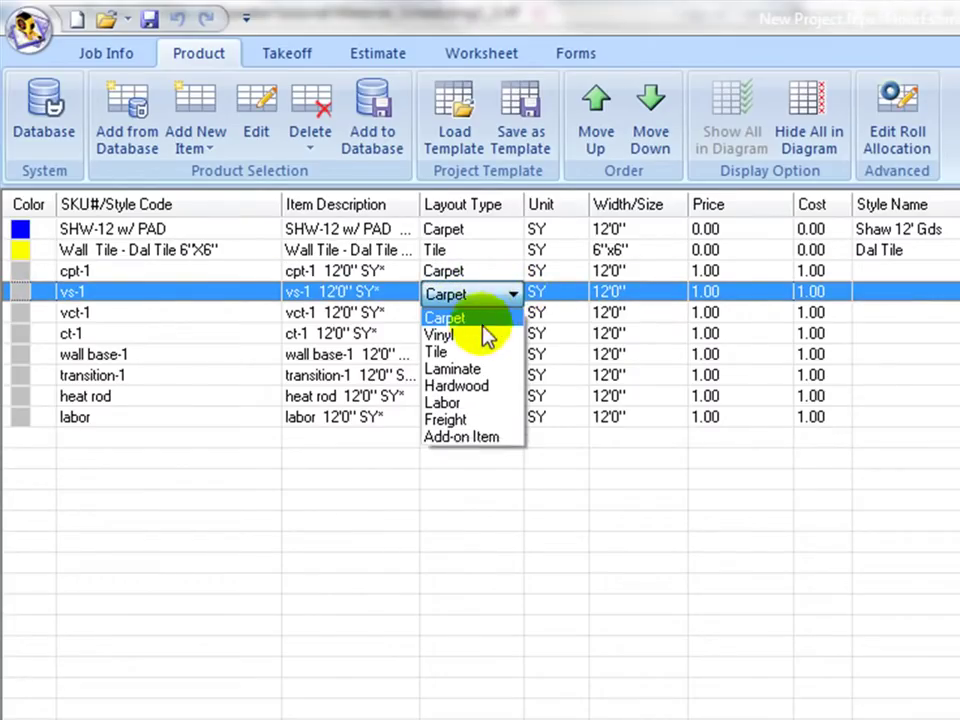
{"action": "left_click", "coordinate": [479, 338]}
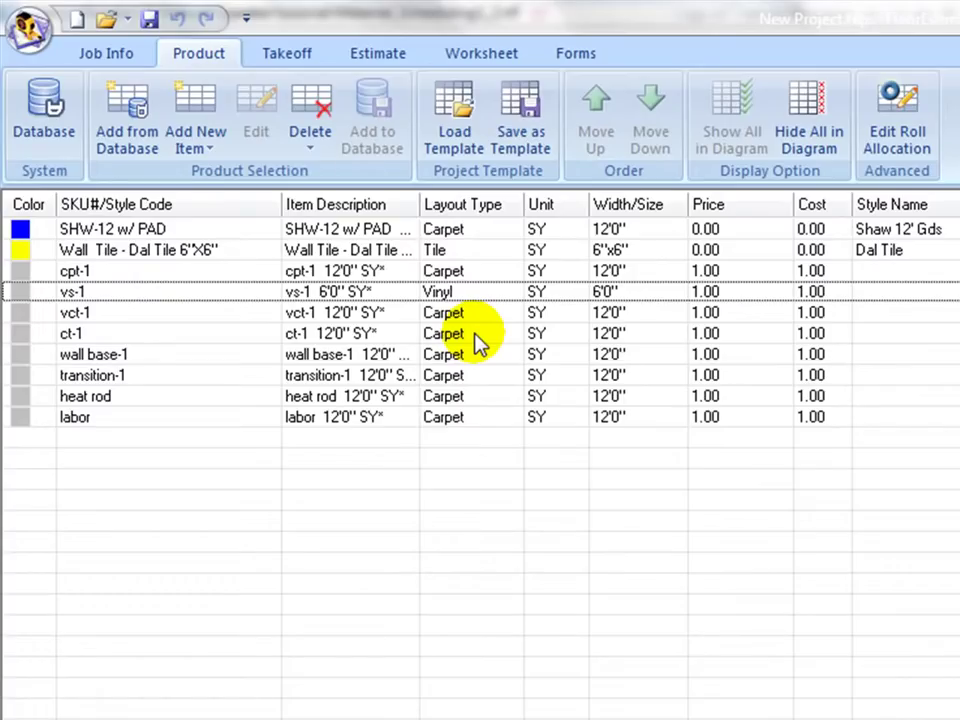
Change the layout type of items vct-1 and ct-1 to Tile
{"action": "left_click", "coordinate": [466, 321]}
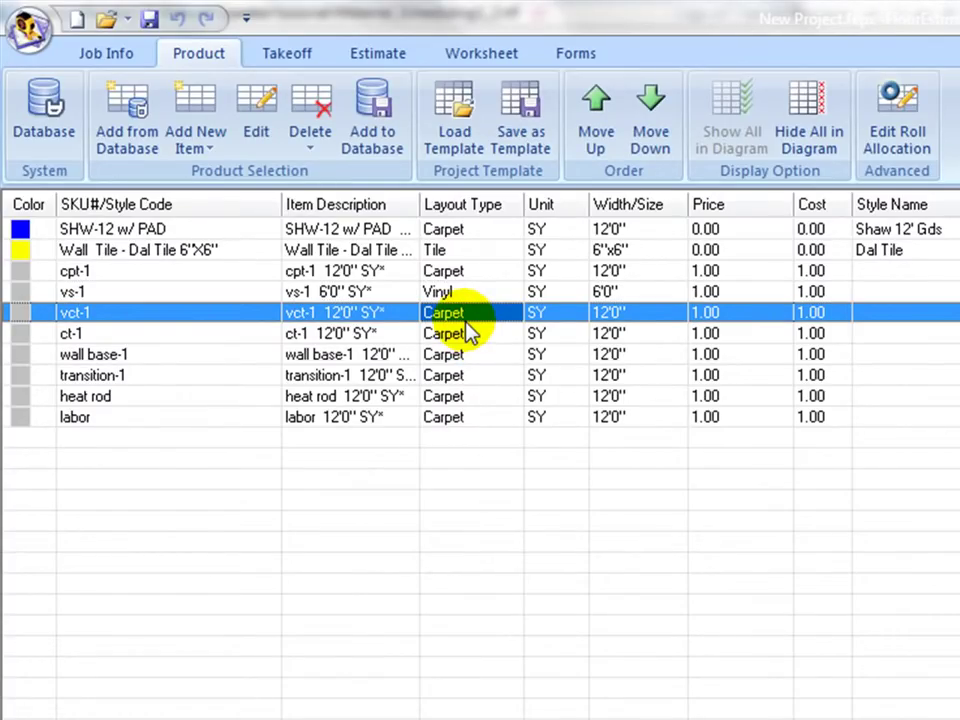
{"action": "left_click", "coordinate": [467, 331]}
{"action": "left_click", "coordinate": [477, 315]}
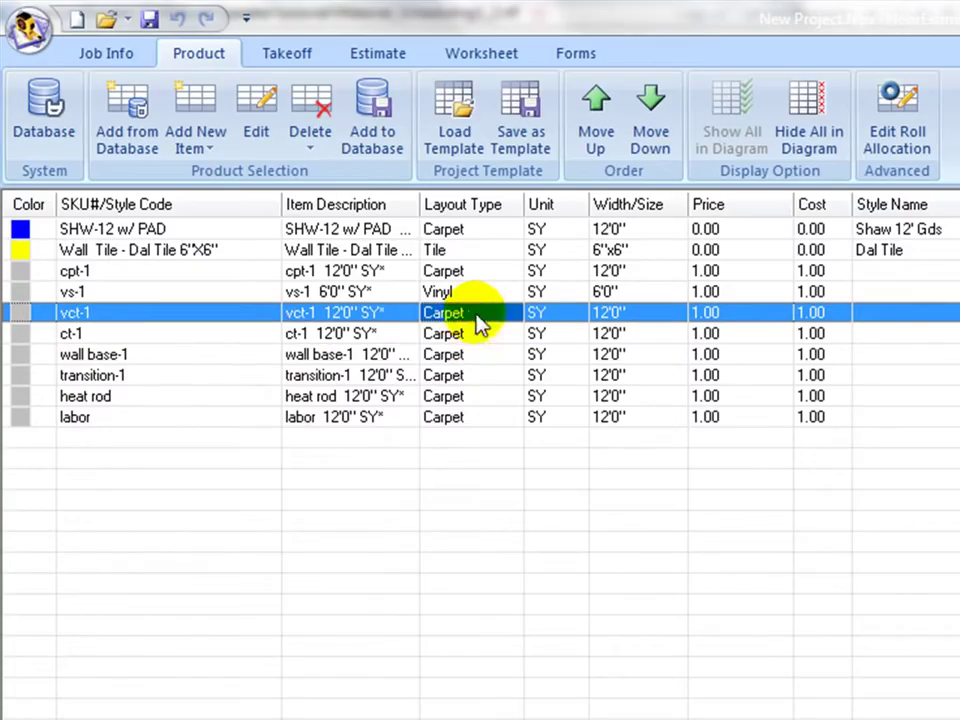
{"action": "left_click", "coordinate": [482, 320]}
{"action": "left_click", "coordinate": [508, 317]}
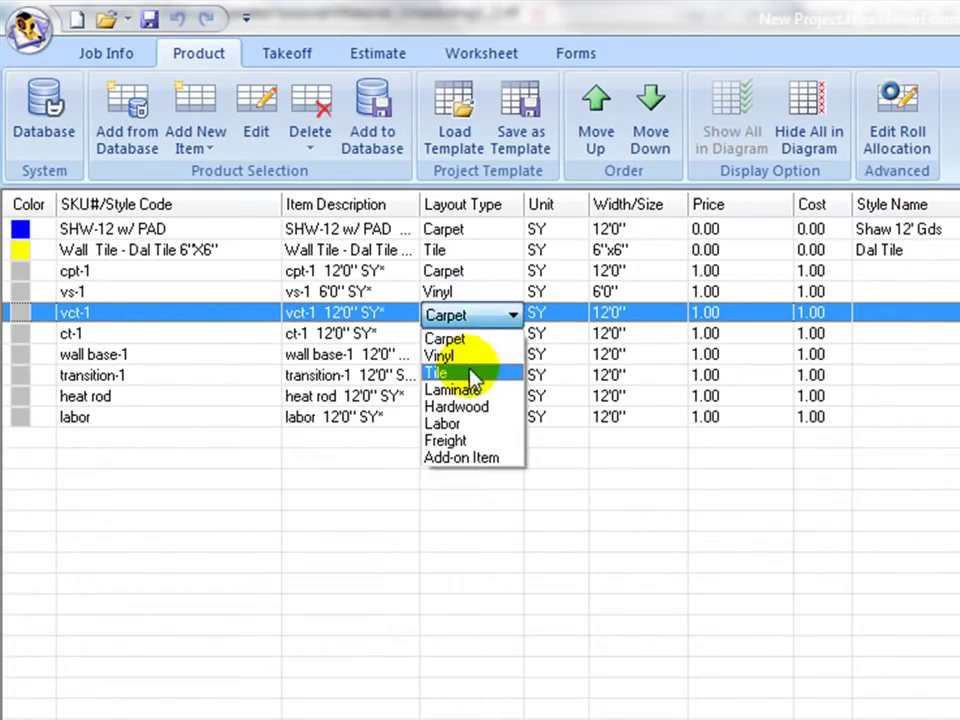
{"action": "left_click", "coordinate": [474, 379]}
{"action": "left_click", "coordinate": [466, 336]}
{"action": "left_click", "coordinate": [488, 340]}
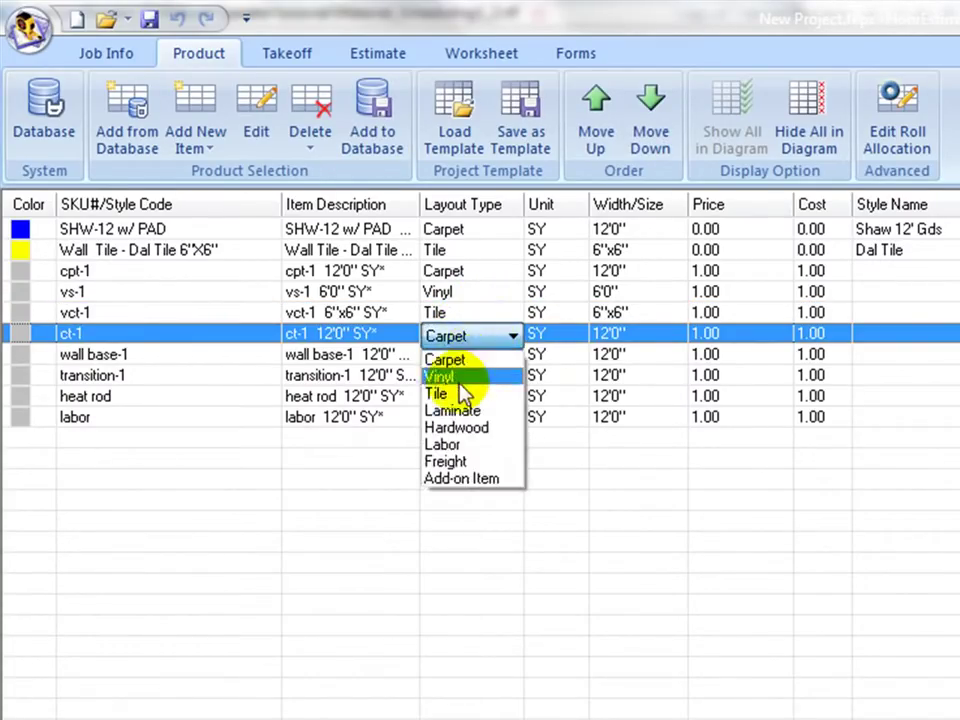
{"action": "left_click", "coordinate": [459, 395]}
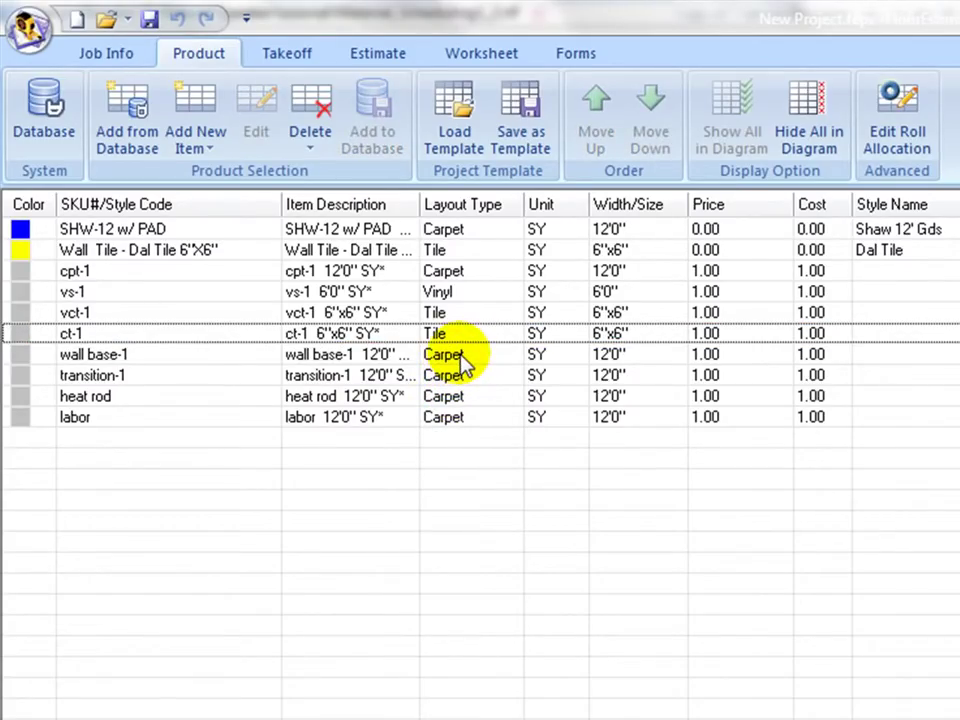
Change the layout type of items wall base-1 and transition-1 to Add-on Item
{"action": "left_click", "coordinate": [463, 356]}
{"action": "left_click", "coordinate": [466, 377]}
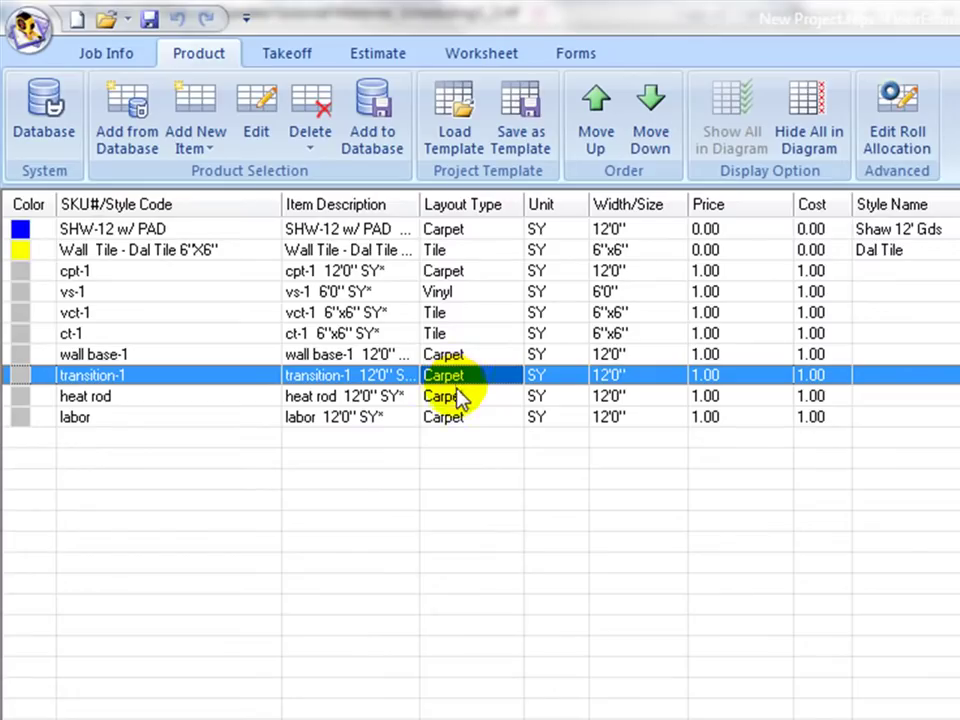
{"action": "left_click", "coordinate": [459, 397]}
{"action": "left_click", "coordinate": [478, 358]}
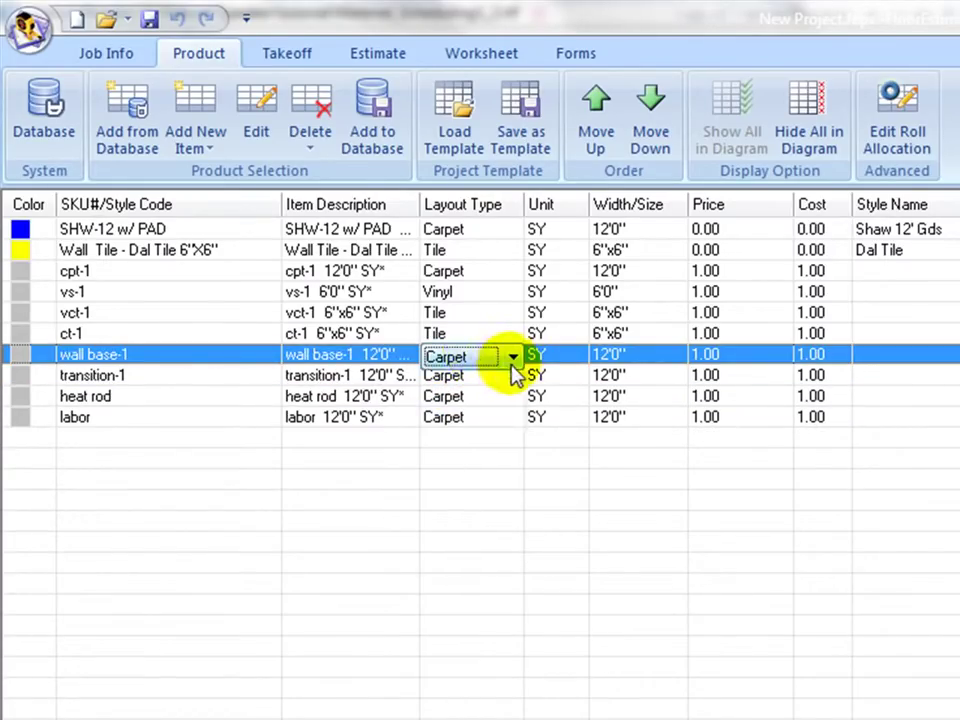
{"action": "left_click", "coordinate": [510, 358]}
{"action": "left_click", "coordinate": [474, 500]}
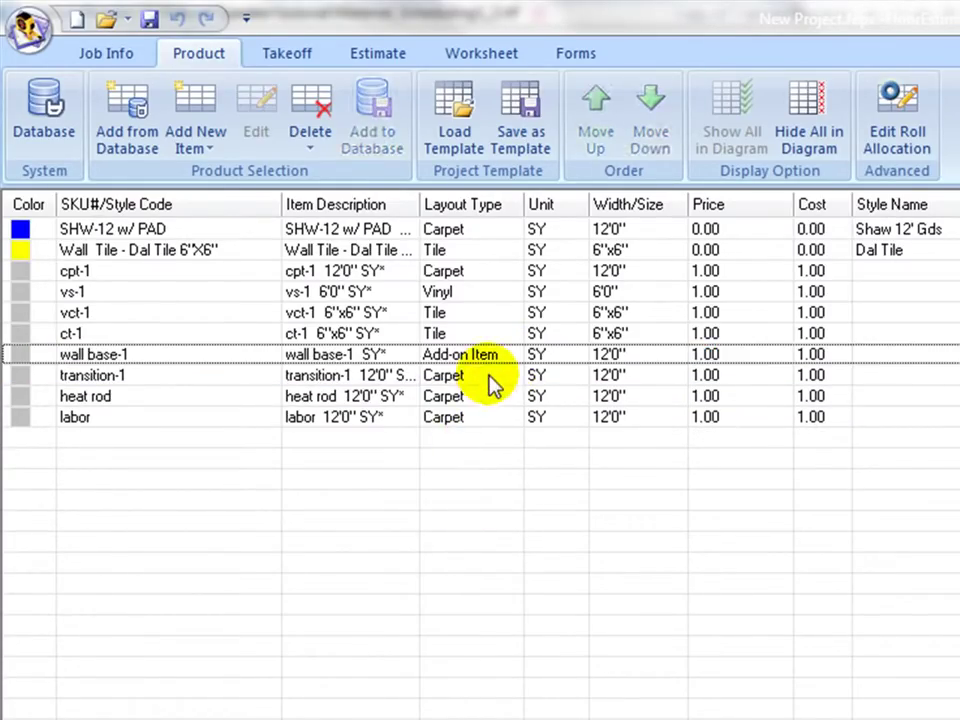
{"action": "left_click", "coordinate": [491, 380]}
{"action": "left_click", "coordinate": [491, 379]}
{"action": "left_click", "coordinate": [456, 520]}
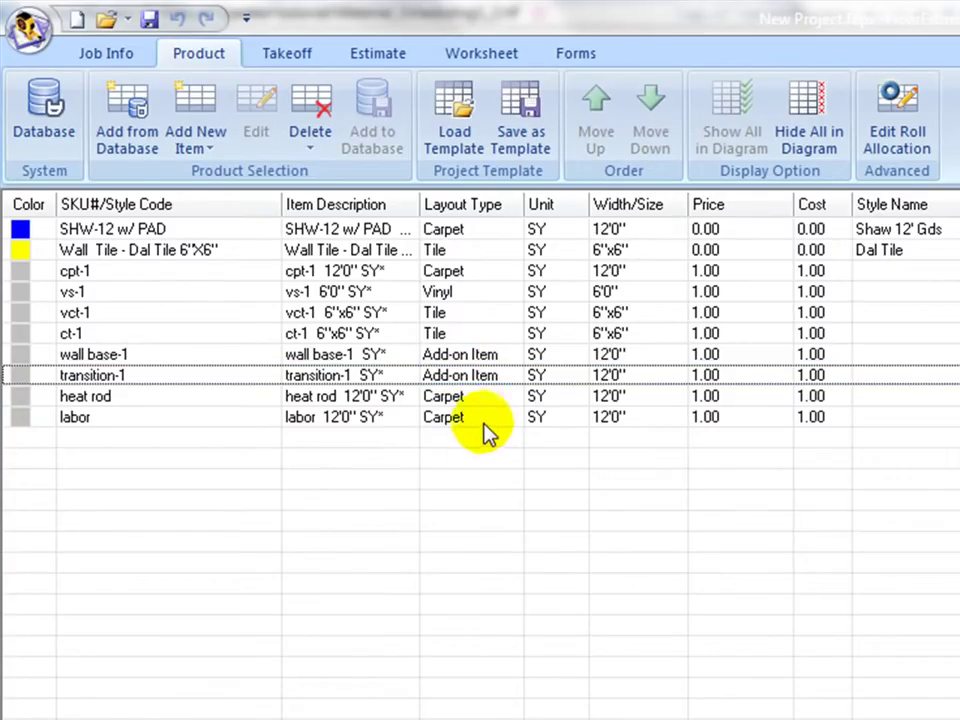
Change the layout type of heat rod to Add-on Item and of labor to Labor
{"action": "left_click", "coordinate": [485, 400]}
{"action": "left_click", "coordinate": [495, 400]}
{"action": "left_click", "coordinate": [495, 401]}
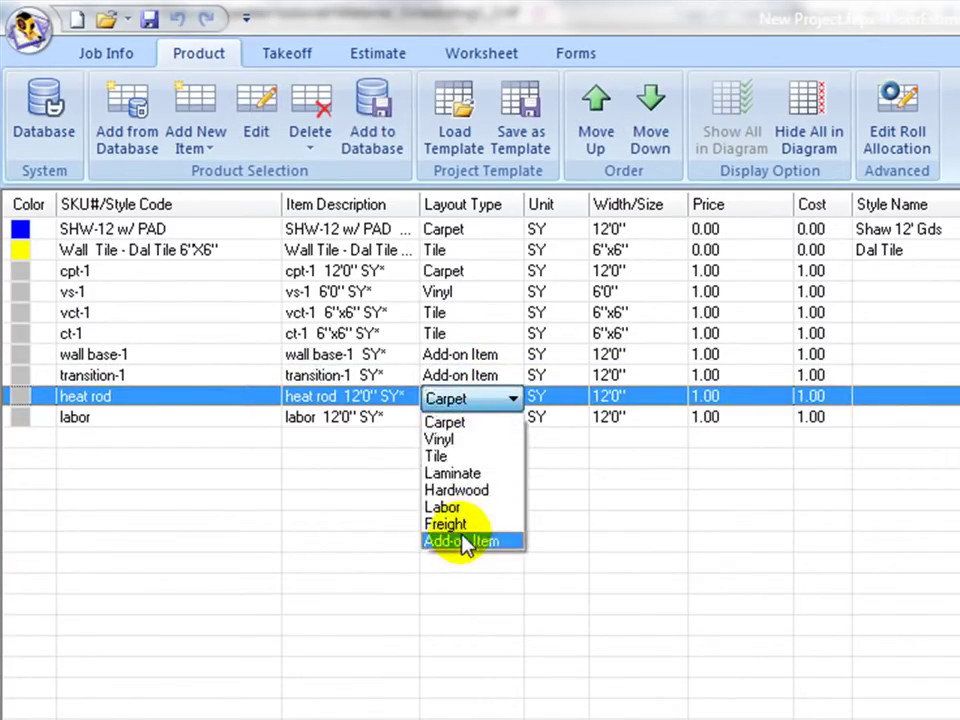
{"action": "left_click", "coordinate": [463, 542]}
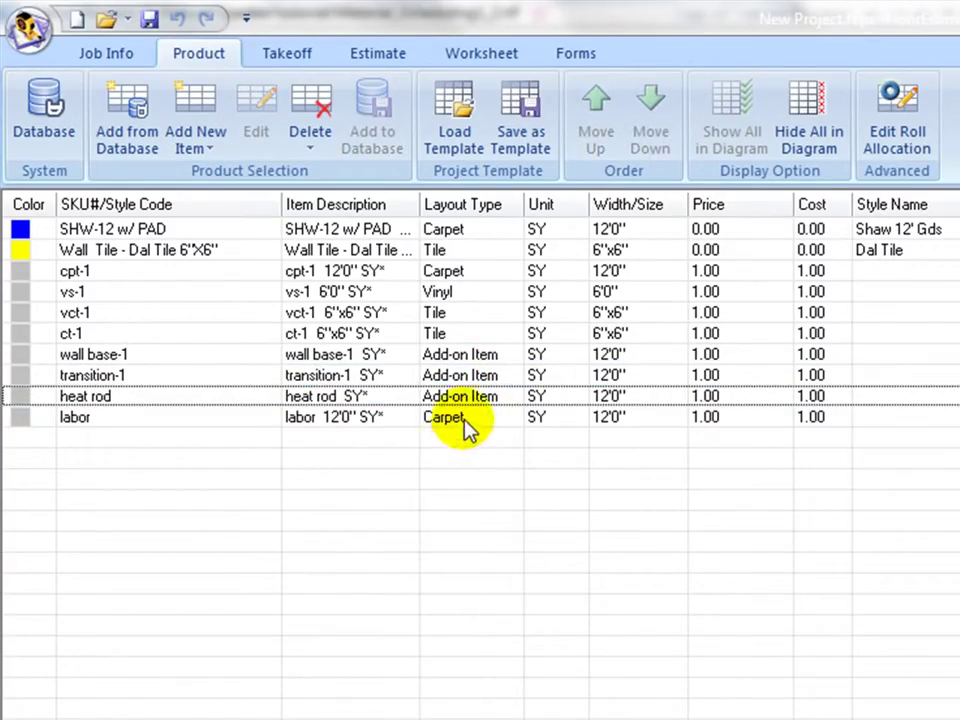
{"action": "left_click", "coordinate": [464, 420]}
{"action": "left_click", "coordinate": [508, 421]}
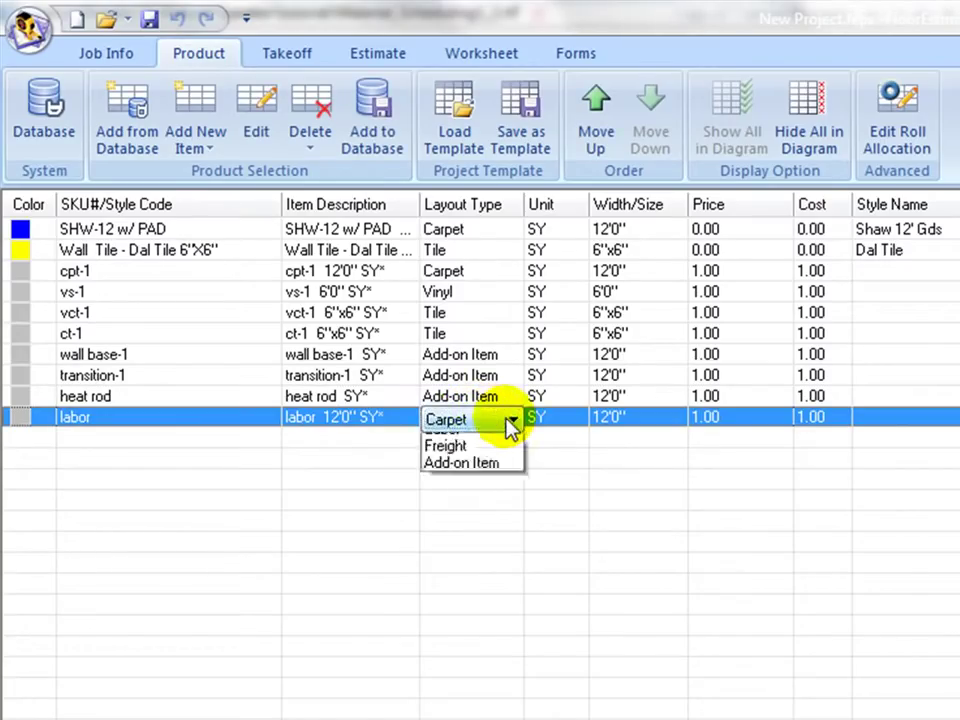
{"action": "left_click", "coordinate": [447, 529]}
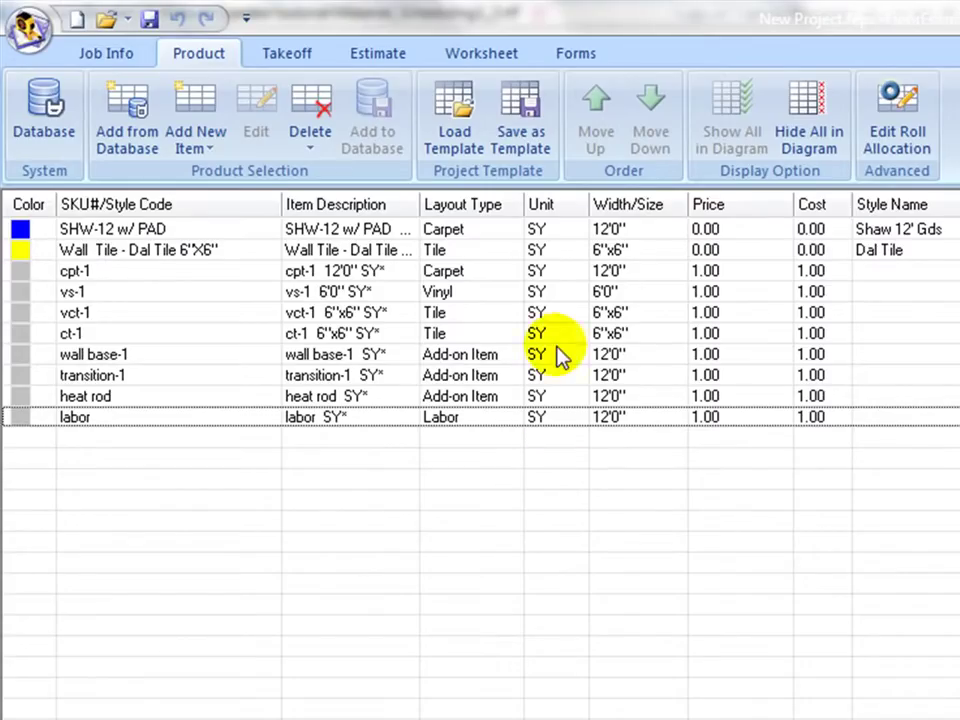
Set the unit of the Wall Tile - Dal Tile item to SF
{"action": "left_click", "coordinate": [552, 250]}
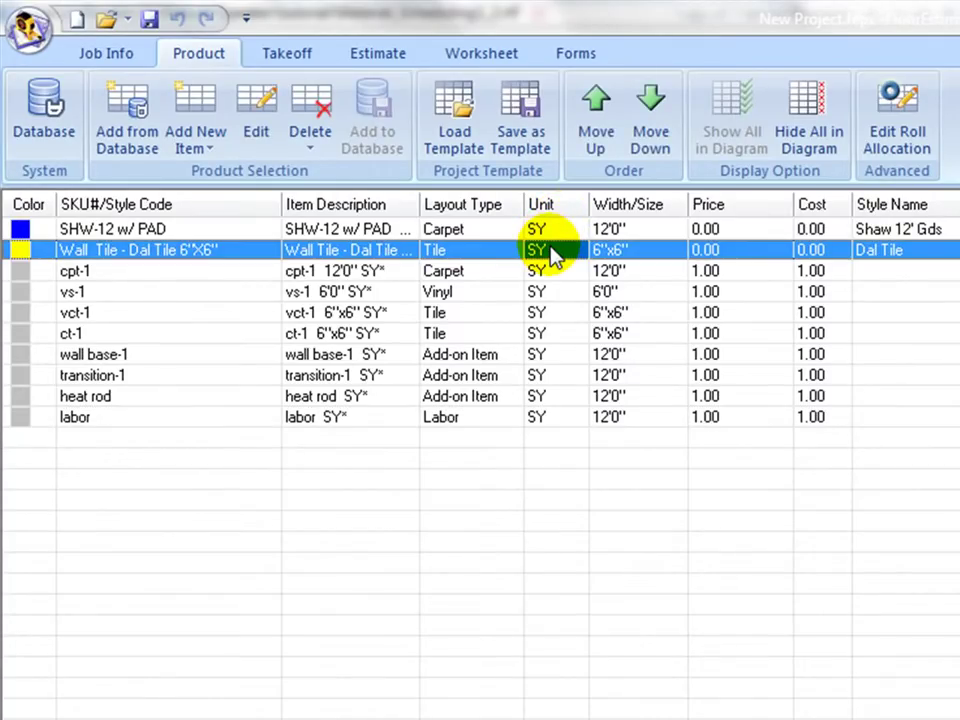
{"action": "left_click", "coordinate": [558, 258]}
{"action": "left_click", "coordinate": [566, 260]}
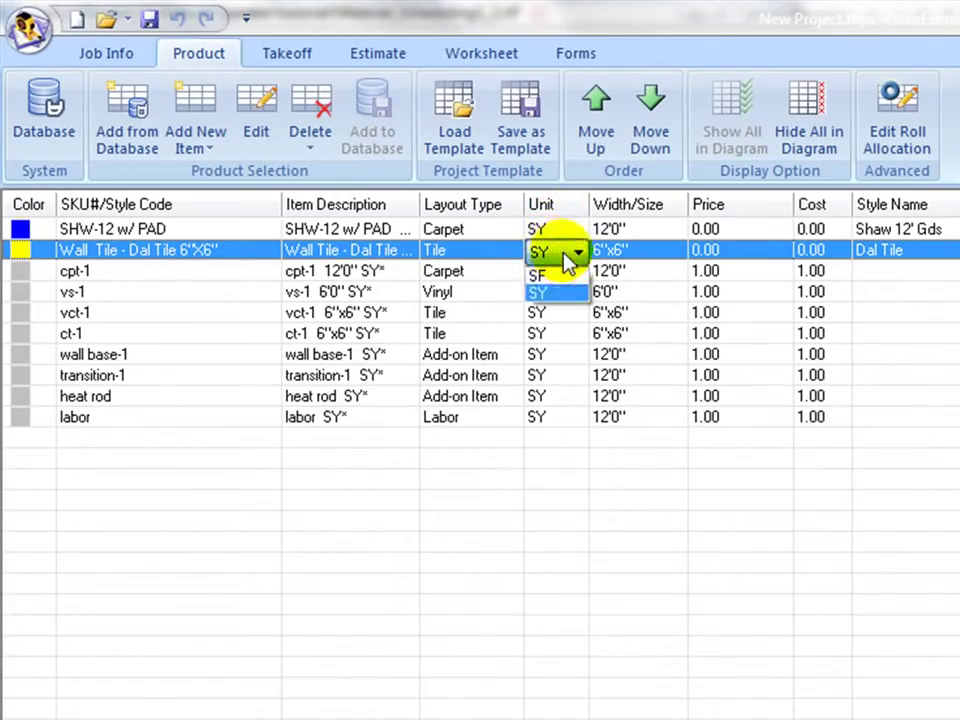
{"action": "left_click", "coordinate": [557, 274]}
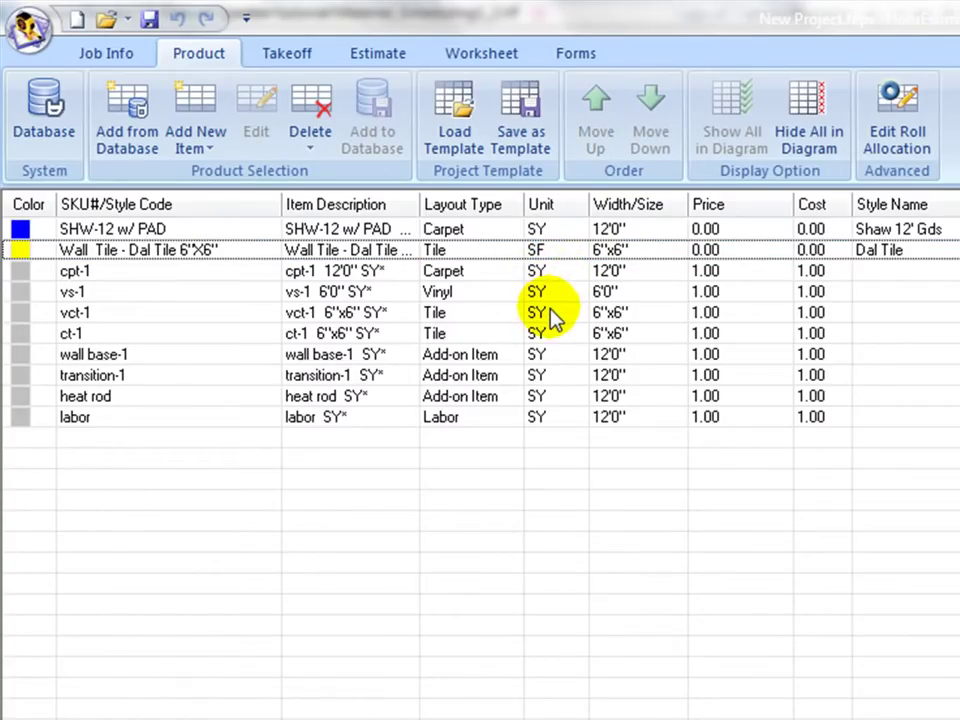
Set the unit of items vct-1 and ct-1 to SF
{"action": "left_click", "coordinate": [553, 318]}
{"action": "left_click", "coordinate": [568, 318]}
{"action": "left_click", "coordinate": [553, 336]}
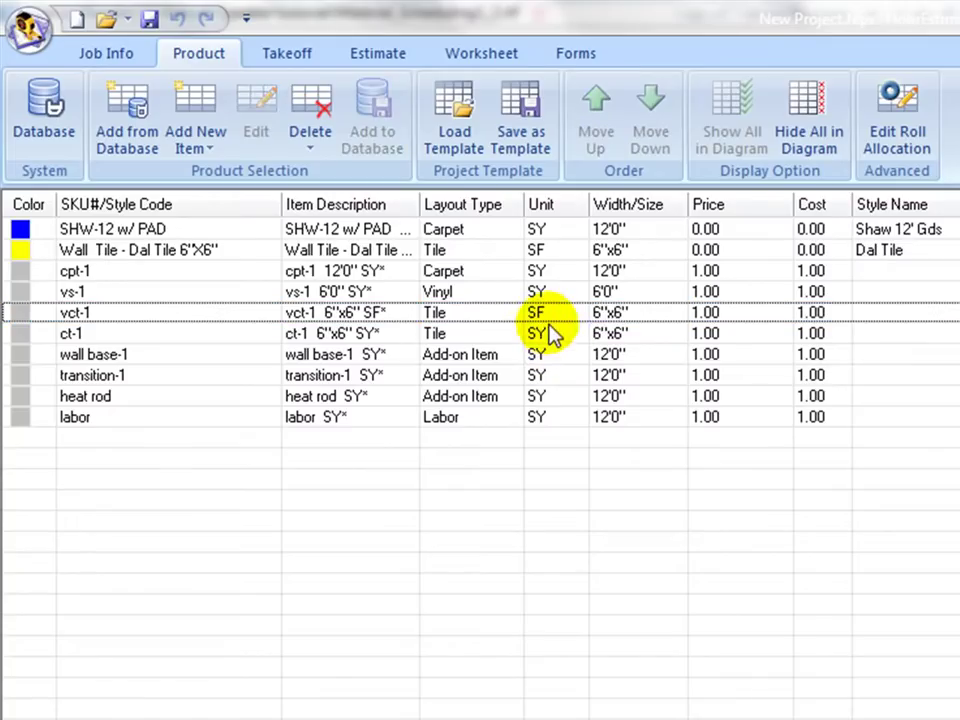
{"action": "left_click", "coordinate": [553, 336]}
{"action": "left_click", "coordinate": [557, 337]}
{"action": "left_click", "coordinate": [561, 339]}
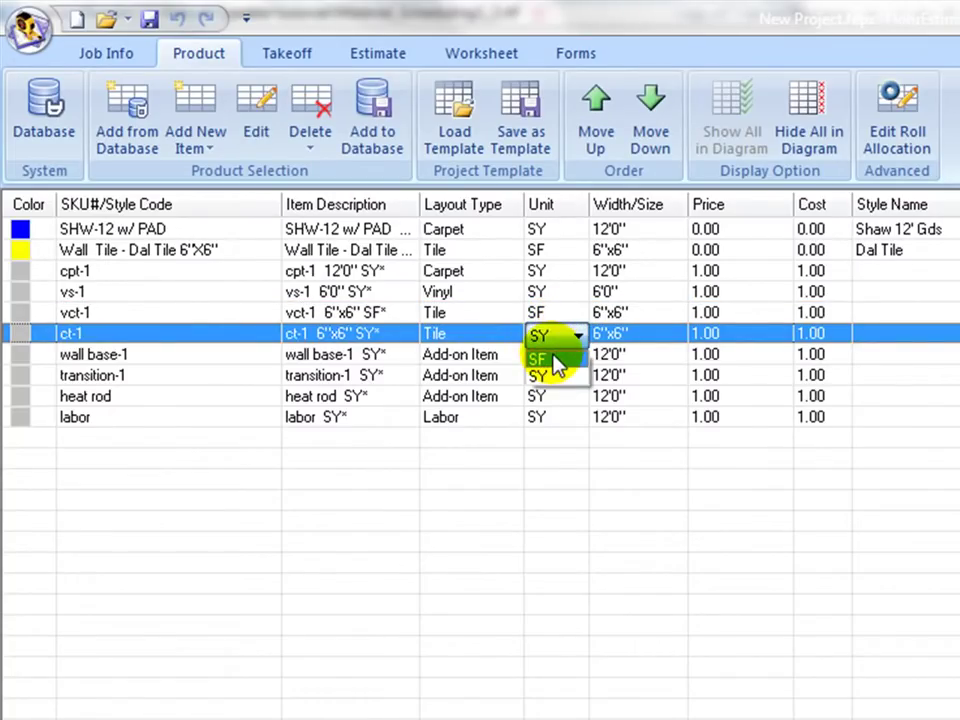
{"action": "left_click", "coordinate": [545, 359]}
Set the unit of items wall base-1 and transition-1 to LF
{"action": "left_click", "coordinate": [560, 357]}
{"action": "left_click", "coordinate": [570, 360]}
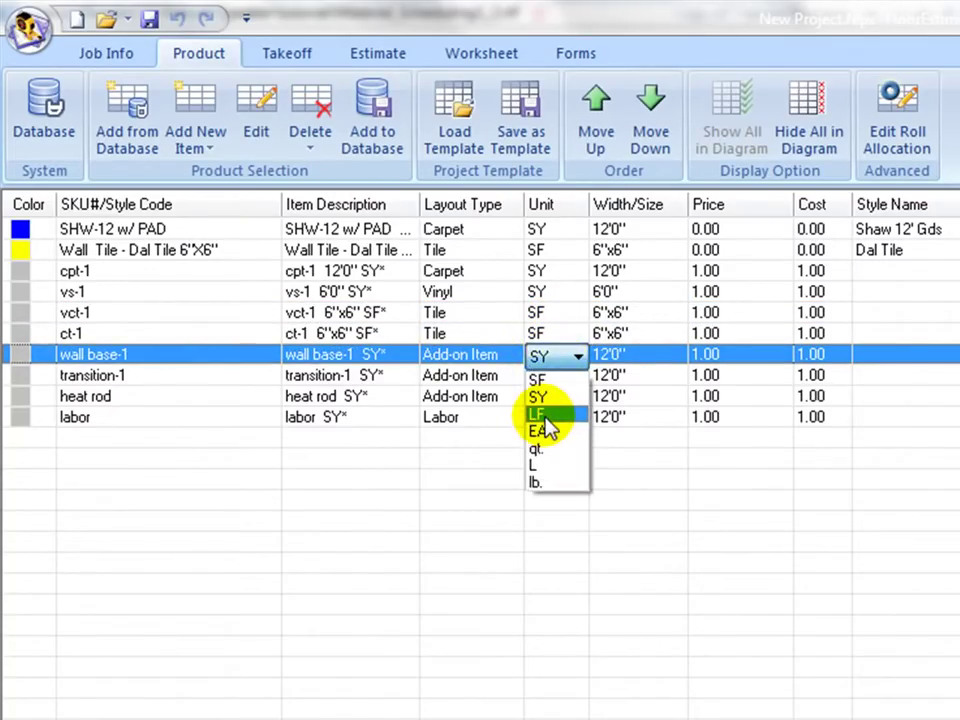
{"action": "left_click", "coordinate": [545, 419]}
{"action": "left_click", "coordinate": [549, 380]}
{"action": "left_click", "coordinate": [550, 379]}
{"action": "left_click", "coordinate": [551, 378]}
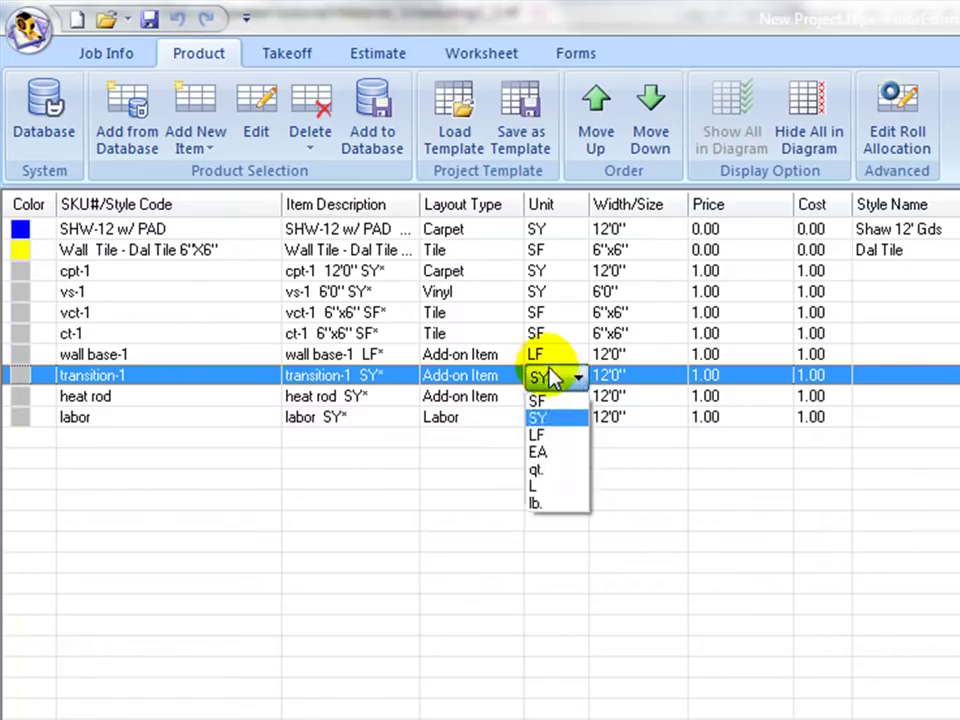
{"action": "left_click", "coordinate": [540, 437]}
Set the unit of heat rod to LF and the unit of labor to EA
{"action": "left_click", "coordinate": [544, 403]}
{"action": "left_click", "coordinate": [543, 400]}
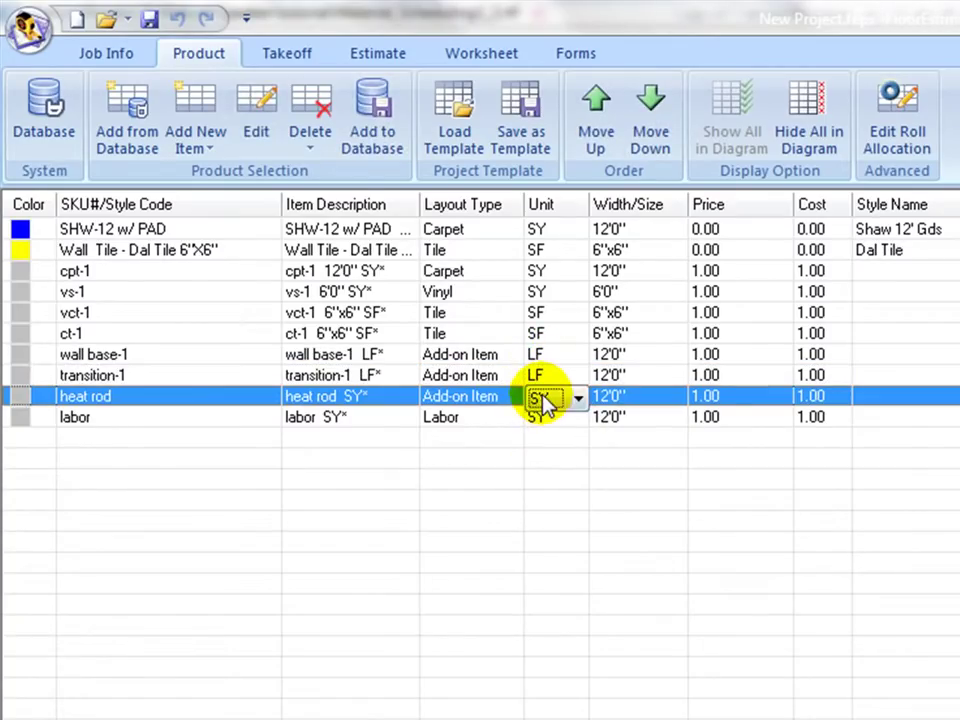
{"action": "left_click", "coordinate": [574, 399]}
{"action": "left_click", "coordinate": [553, 455]}
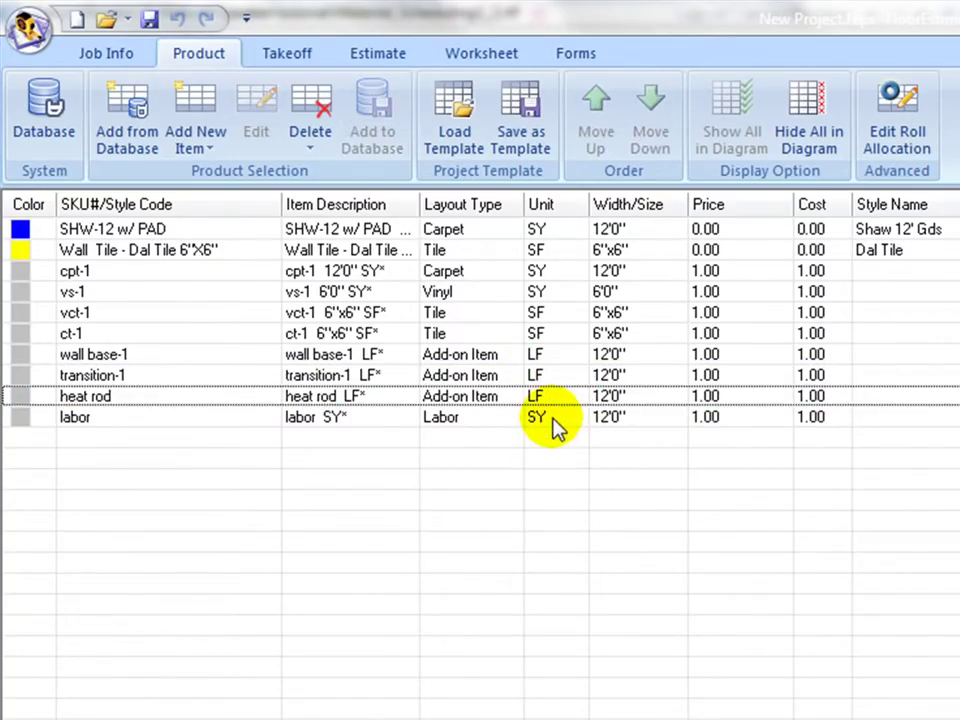
{"action": "left_click", "coordinate": [556, 422]}
{"action": "left_click", "coordinate": [567, 422]}
{"action": "left_click", "coordinate": [551, 496]}
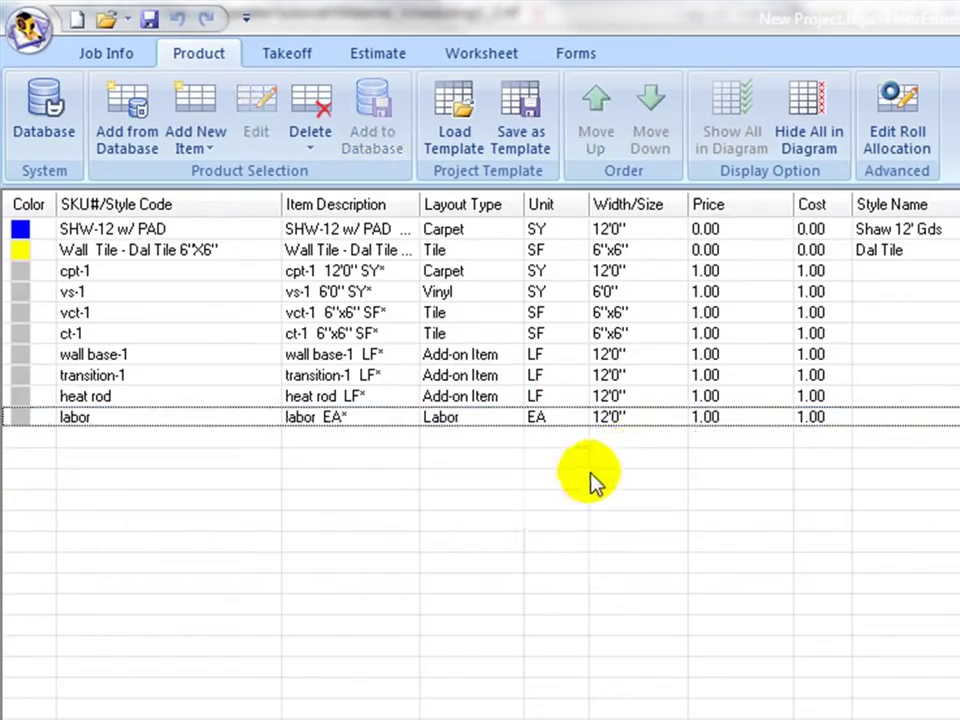
Set the size of the Wall Tile - Dal Tile item to 18" x 18"
{"action": "left_click", "coordinate": [636, 252]}
{"action": "left_click", "coordinate": [636, 252]}
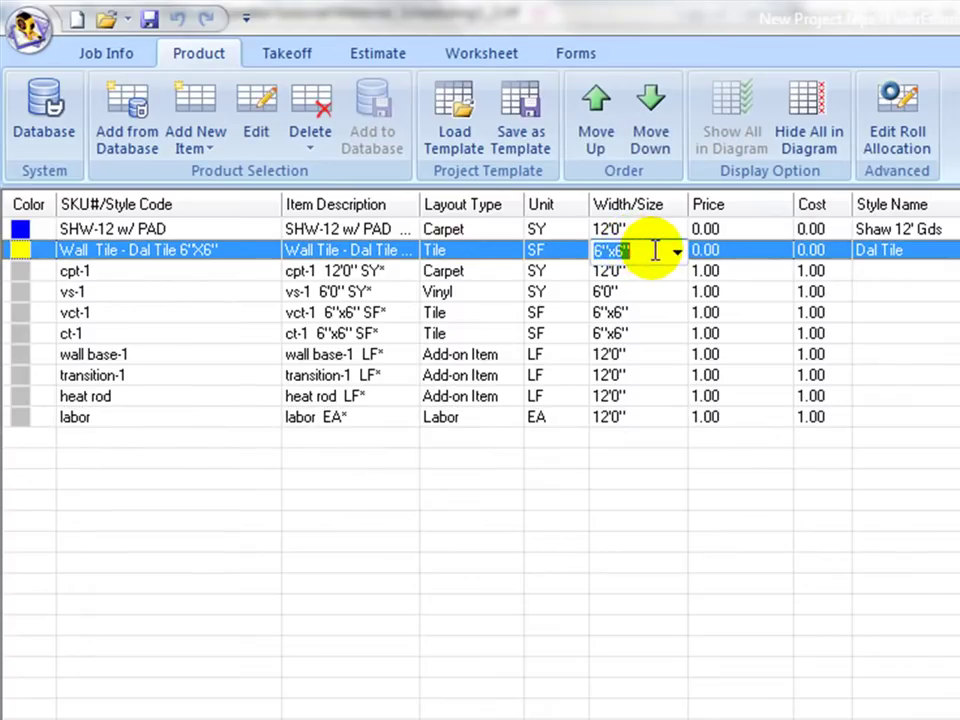
{"action": "left_click", "coordinate": [676, 256]}
{"action": "left_click", "coordinate": [630, 394]}
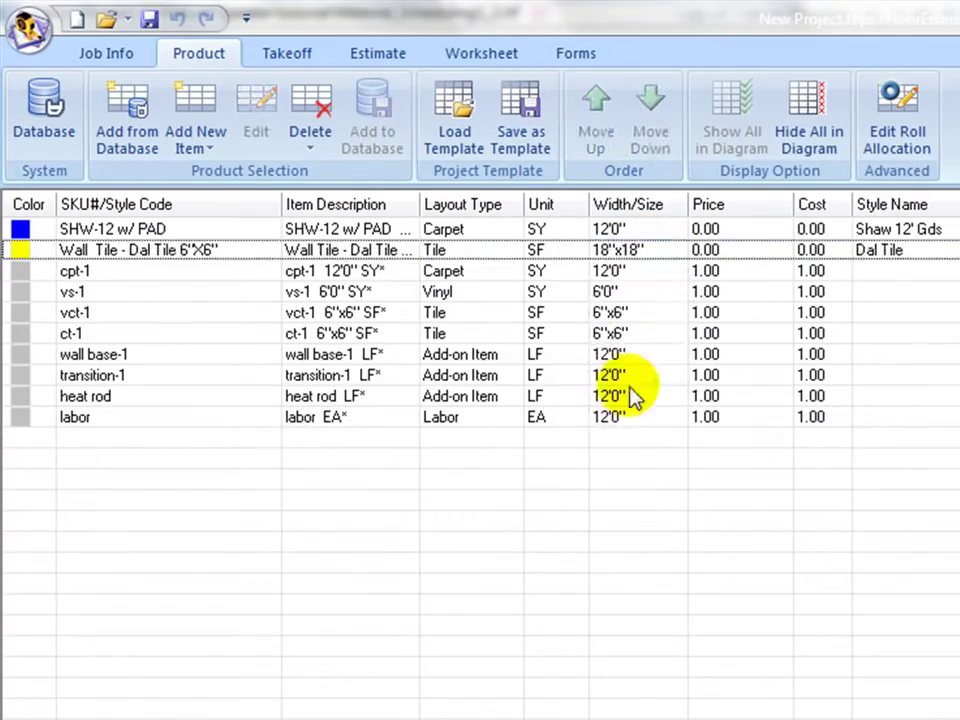
Set the size of item vct-1 to 18" x 18"
{"action": "left_click", "coordinate": [612, 314]}
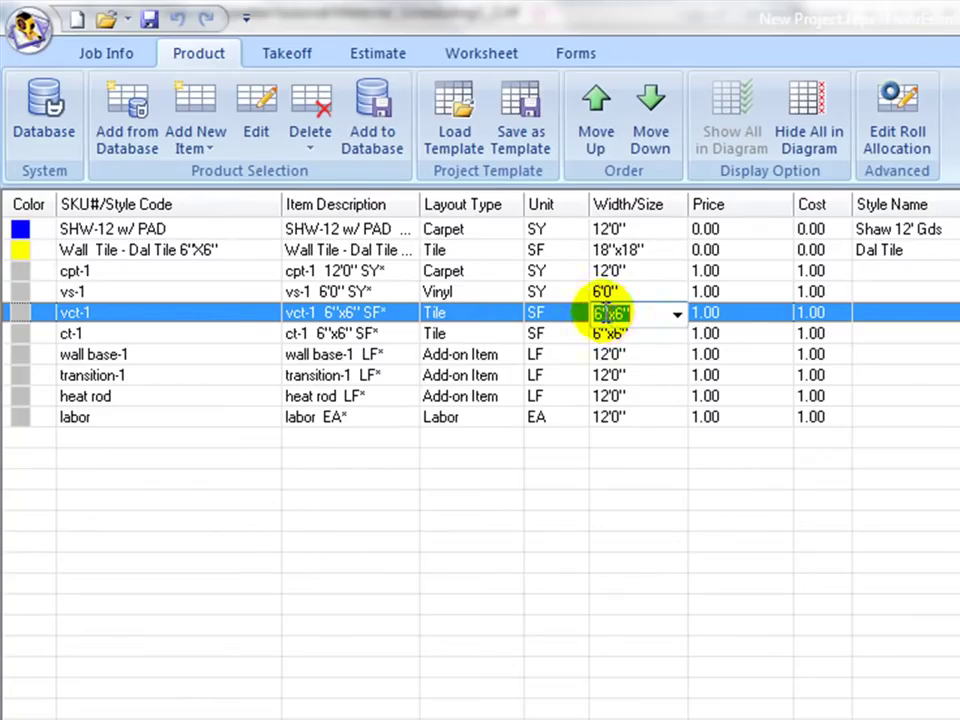
{"action": "type", "text": "1"}
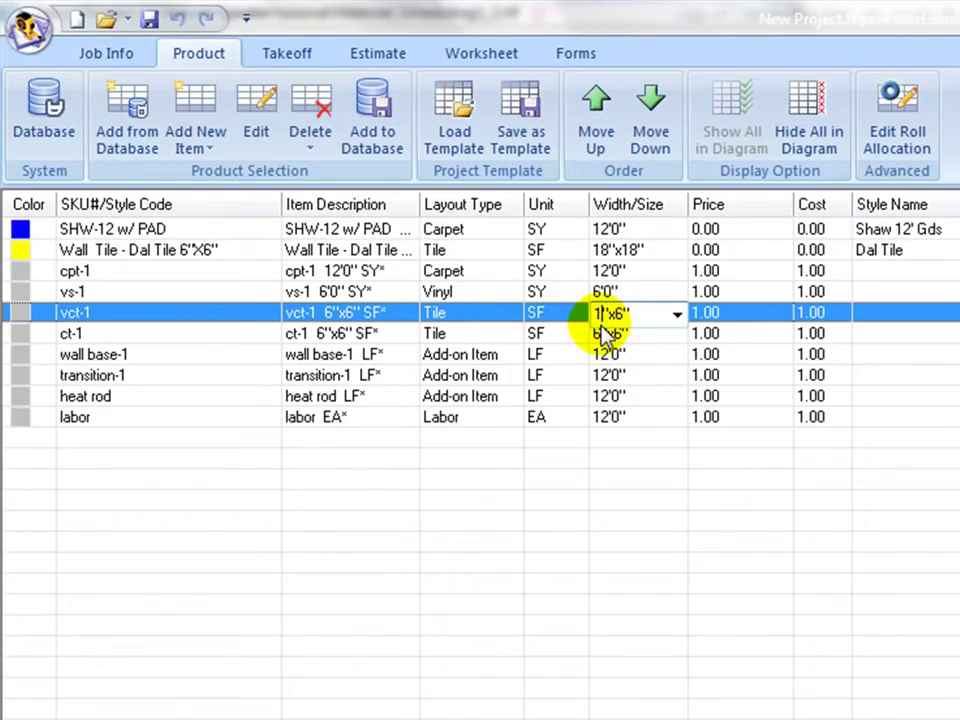
{"action": "type", "text": "8"}
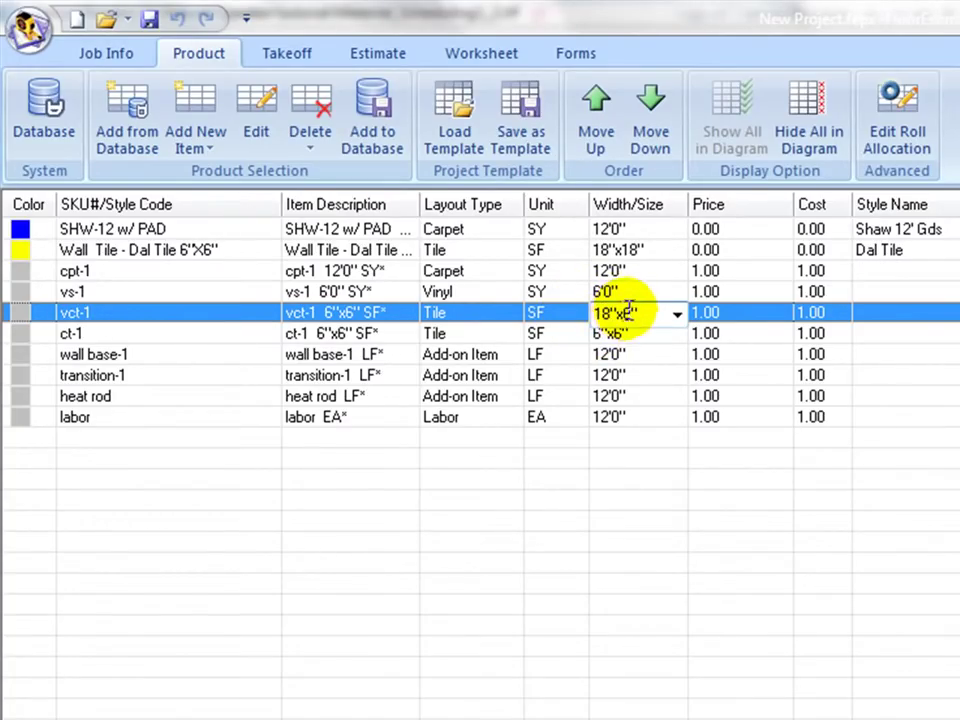
{"action": "key", "text": "BackSpace"}
{"action": "type", "text": "18"}
Set the size of item ct-1 to 4" x 4"
{"action": "left_click", "coordinate": [636, 343]}
{"action": "left_click", "coordinate": [634, 334]}
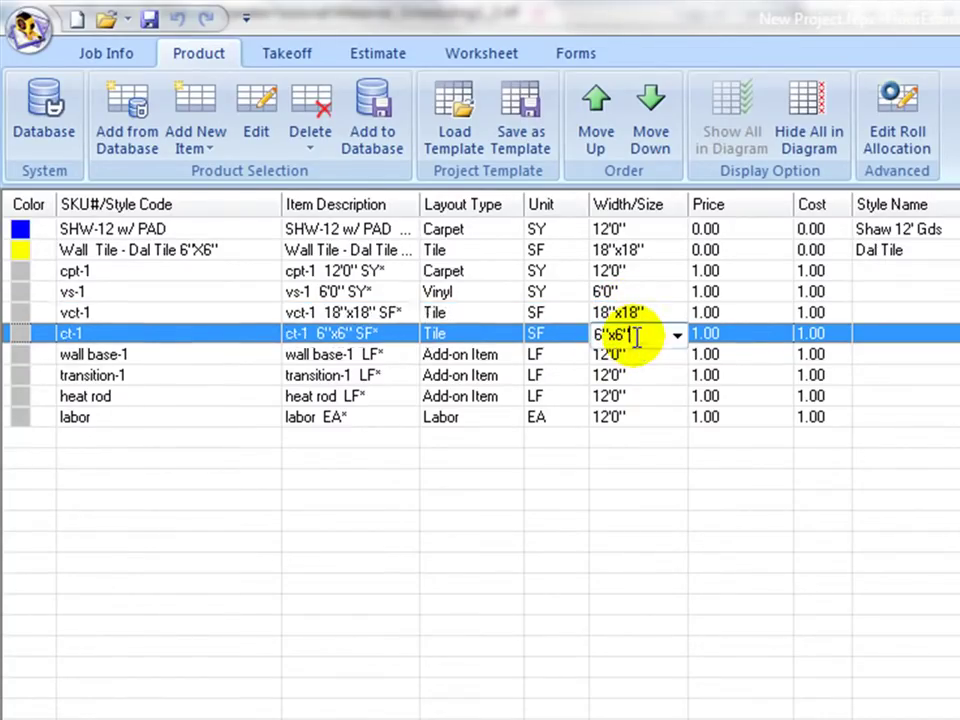
{"action": "left_click", "coordinate": [677, 334]}
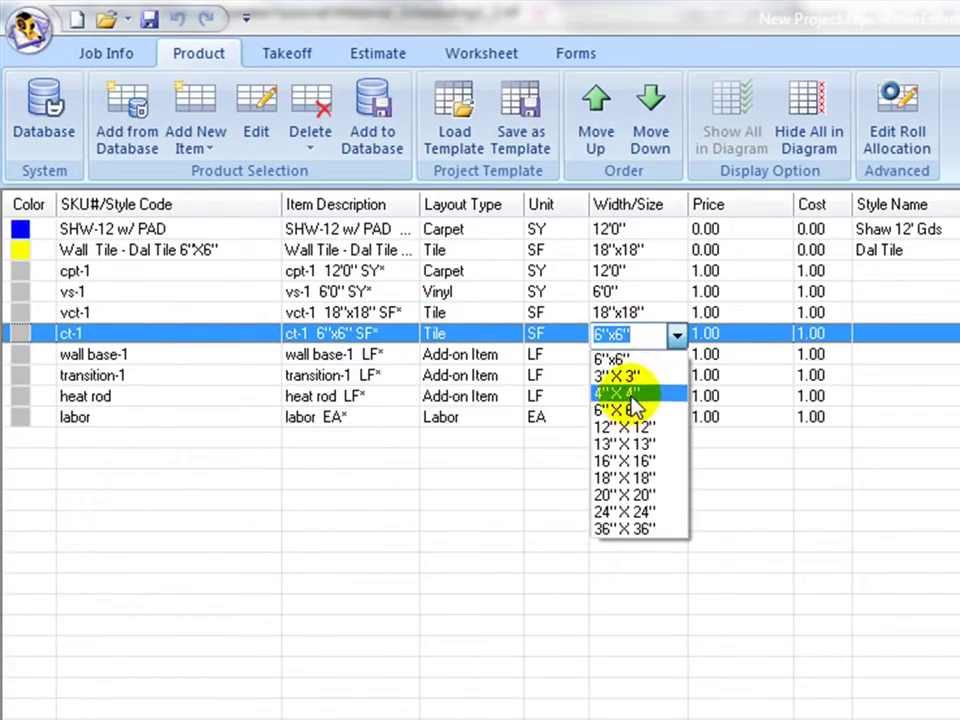
{"action": "left_click", "coordinate": [628, 394]}
Set the colors of the items to pink for cpt-1, light green for vs-1 and light purple for vct-1
{"action": "left_click", "coordinate": [28, 271]}
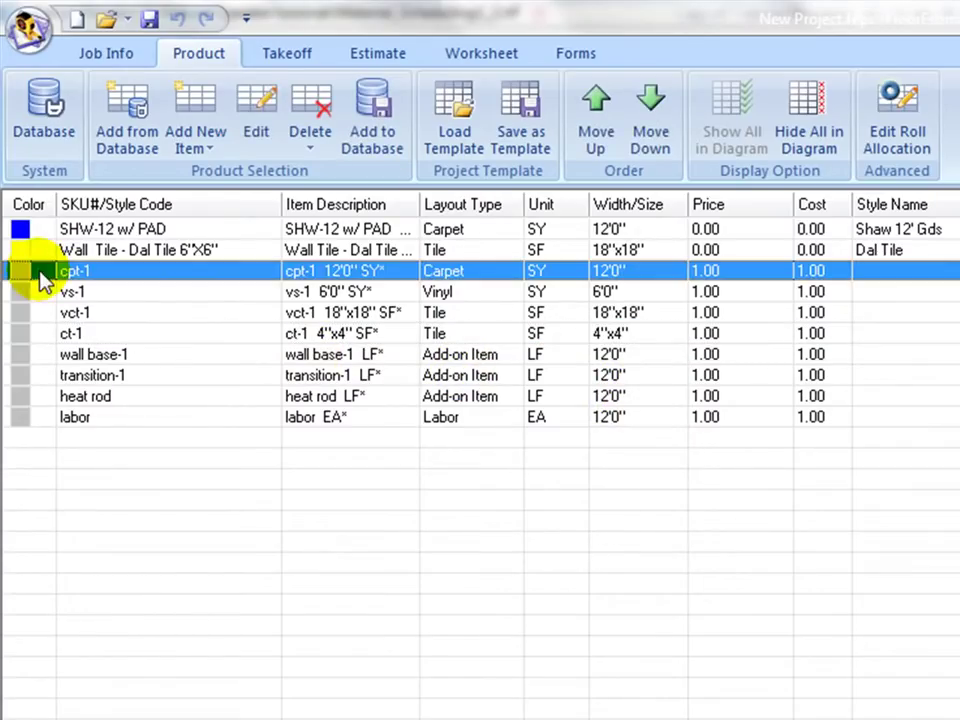
{"action": "left_click", "coordinate": [44, 272]}
{"action": "left_click", "coordinate": [21, 365]}
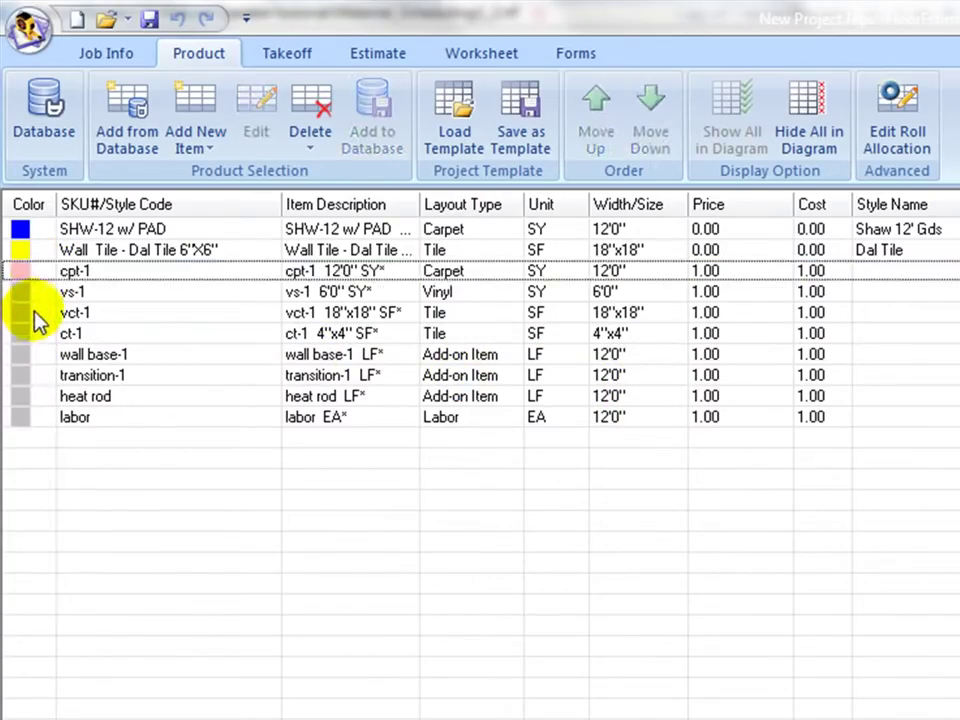
{"action": "left_click", "coordinate": [30, 294]}
{"action": "left_click", "coordinate": [44, 294]}
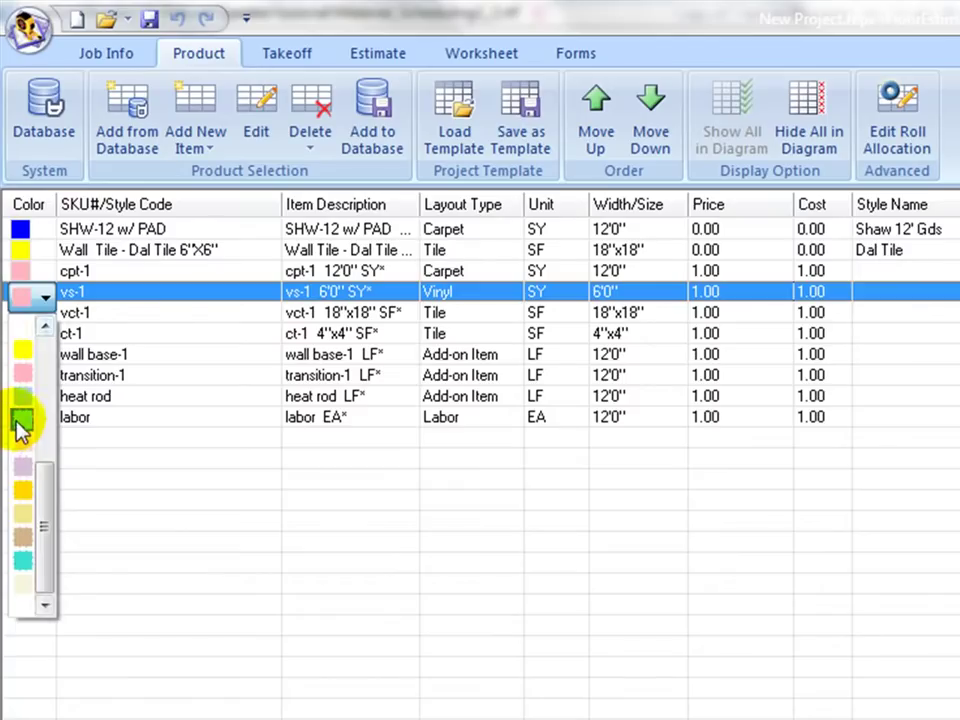
{"action": "left_click", "coordinate": [19, 400]}
{"action": "left_click", "coordinate": [32, 318]}
{"action": "left_click", "coordinate": [44, 318]}
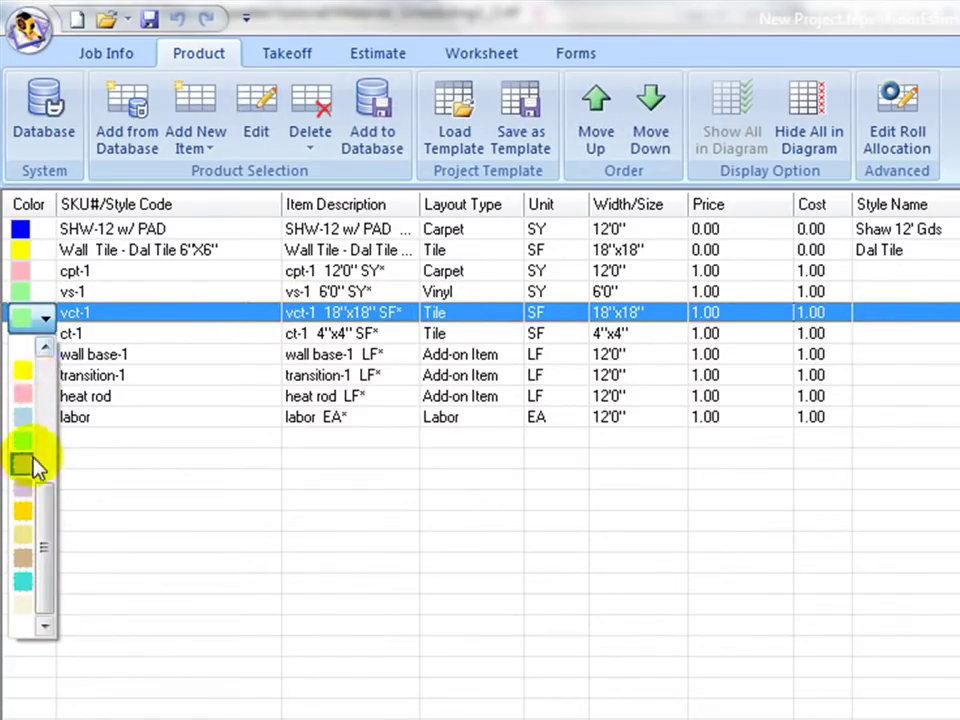
{"action": "left_click", "coordinate": [17, 373]}
Set the color of ct-1 to turquoise and the color of wall base-1 to orange
{"action": "left_click", "coordinate": [34, 338]}
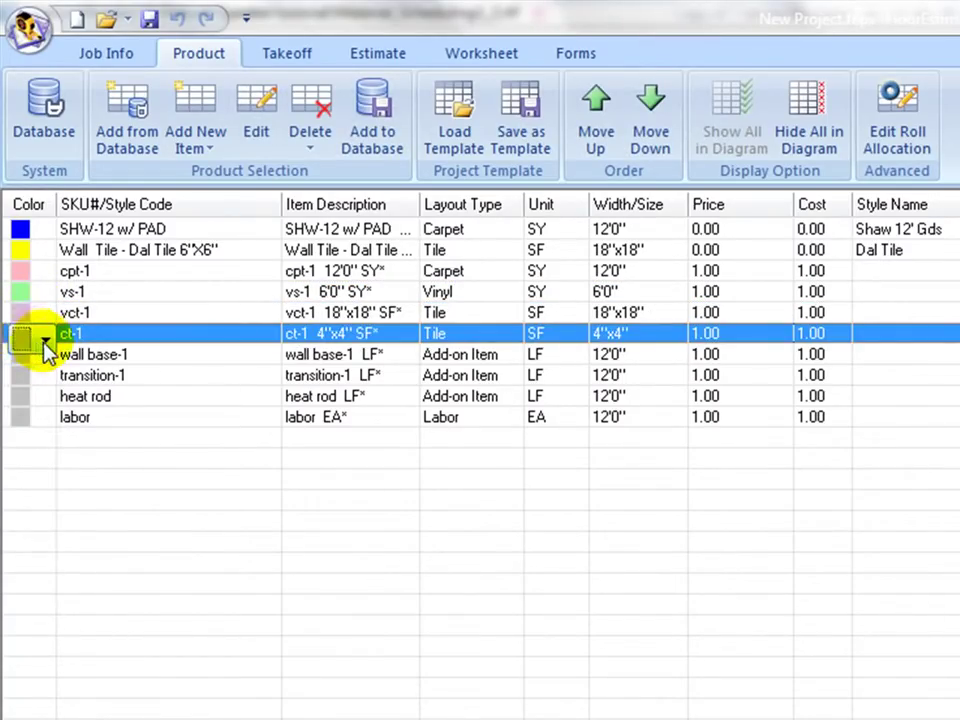
{"action": "left_click", "coordinate": [44, 341]}
{"action": "left_click", "coordinate": [19, 603]}
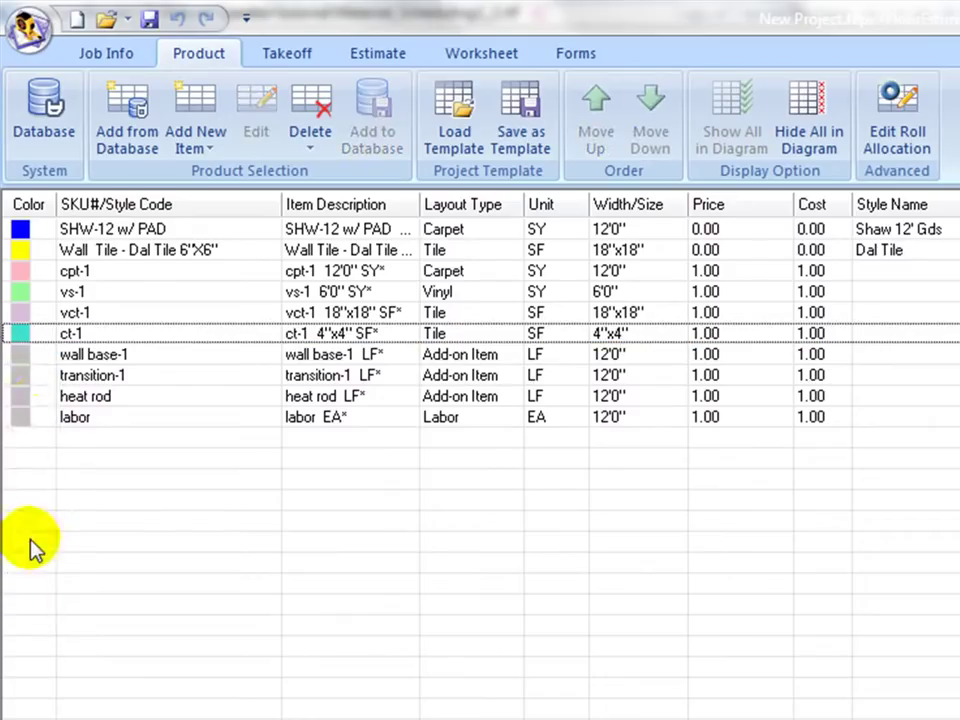
{"action": "left_click", "coordinate": [40, 356]}
{"action": "left_click", "coordinate": [45, 362]}
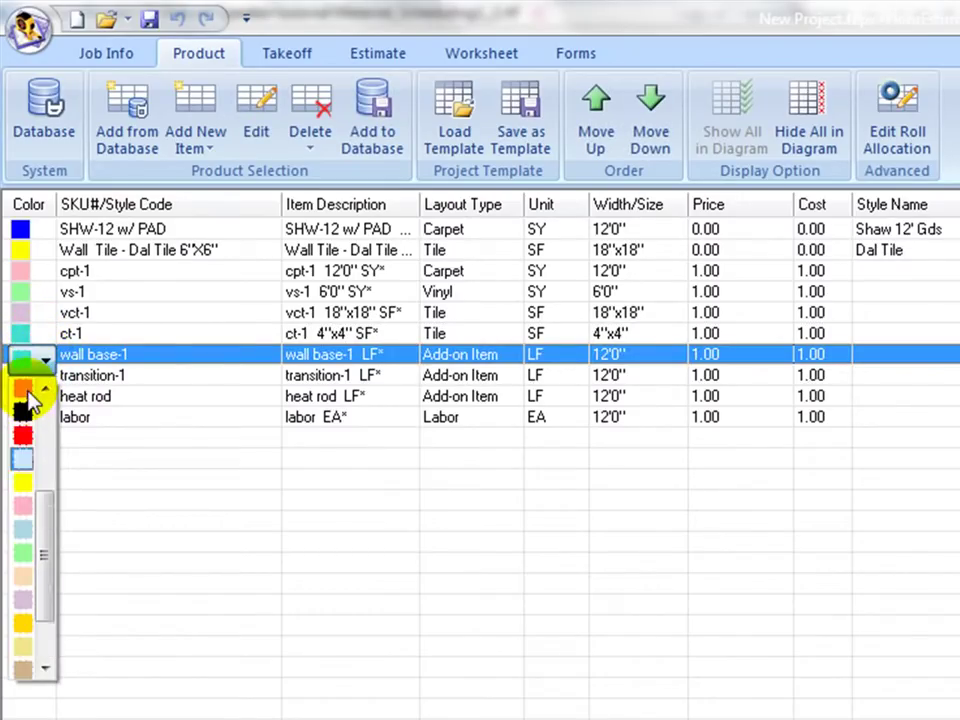
{"action": "left_click", "coordinate": [32, 400]}
Set the color of transition-1 to cyan and the color of heat rod to pink
{"action": "left_click", "coordinate": [27, 380]}
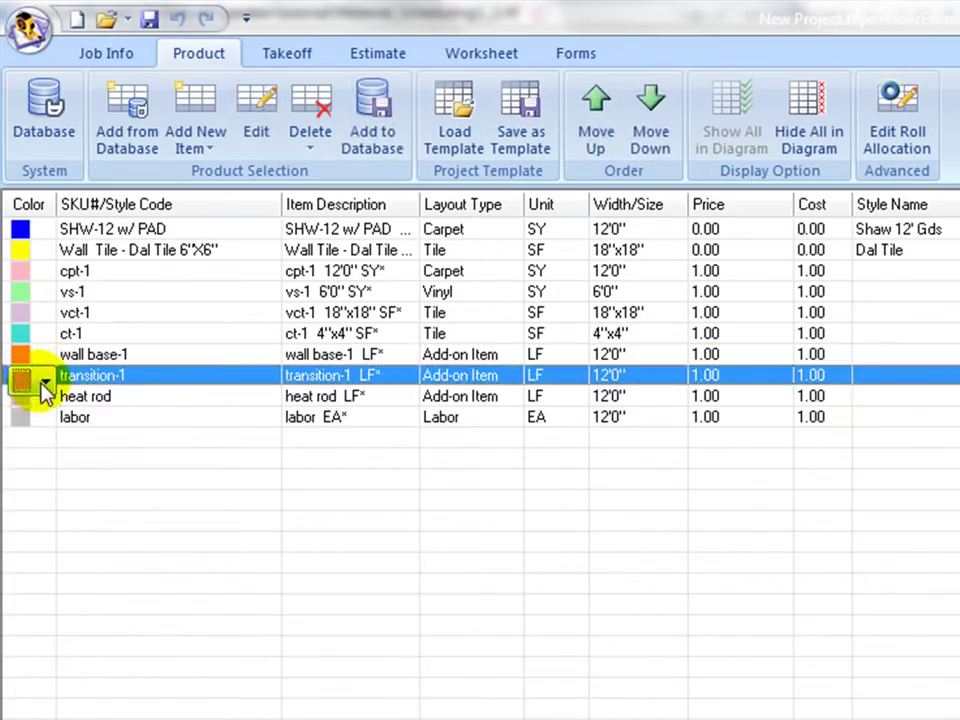
{"action": "left_click", "coordinate": [44, 383]}
{"action": "left_click", "coordinate": [29, 416]}
{"action": "left_click", "coordinate": [30, 401]}
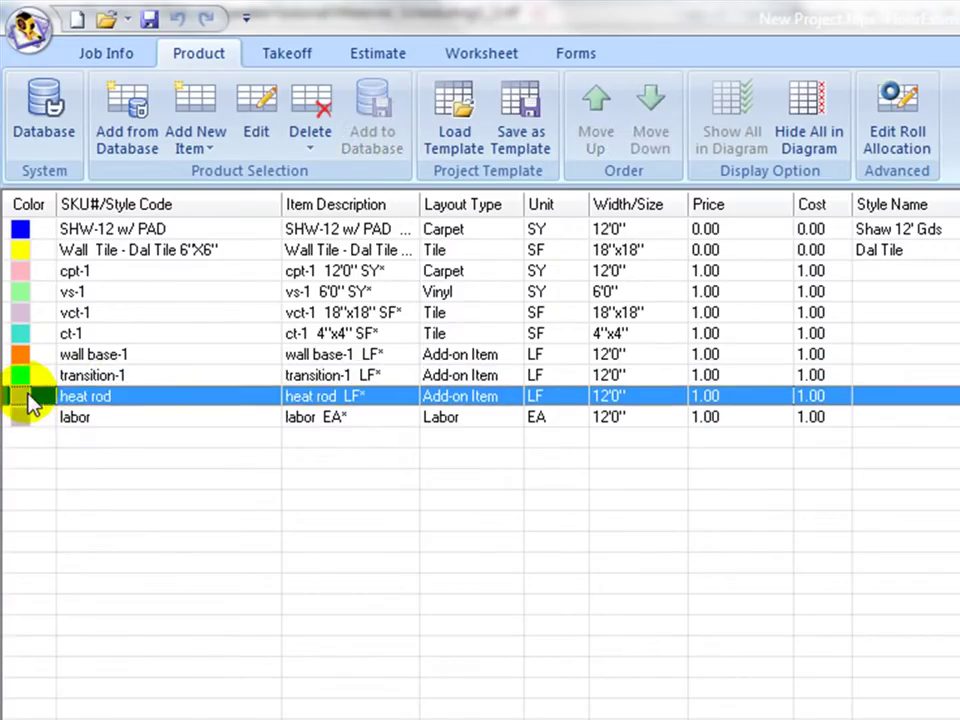
{"action": "left_click", "coordinate": [44, 402]}
{"action": "left_click", "coordinate": [26, 432]}
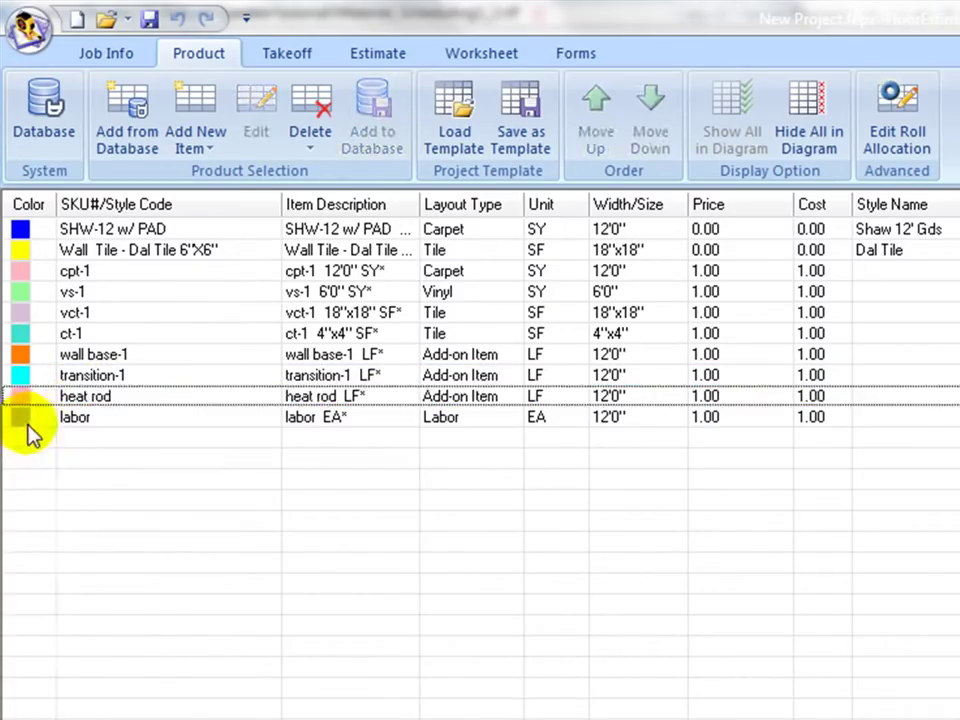
Set the color of the labor item to bright green
{"action": "left_click", "coordinate": [30, 422]}
{"action": "left_click", "coordinate": [45, 423]}
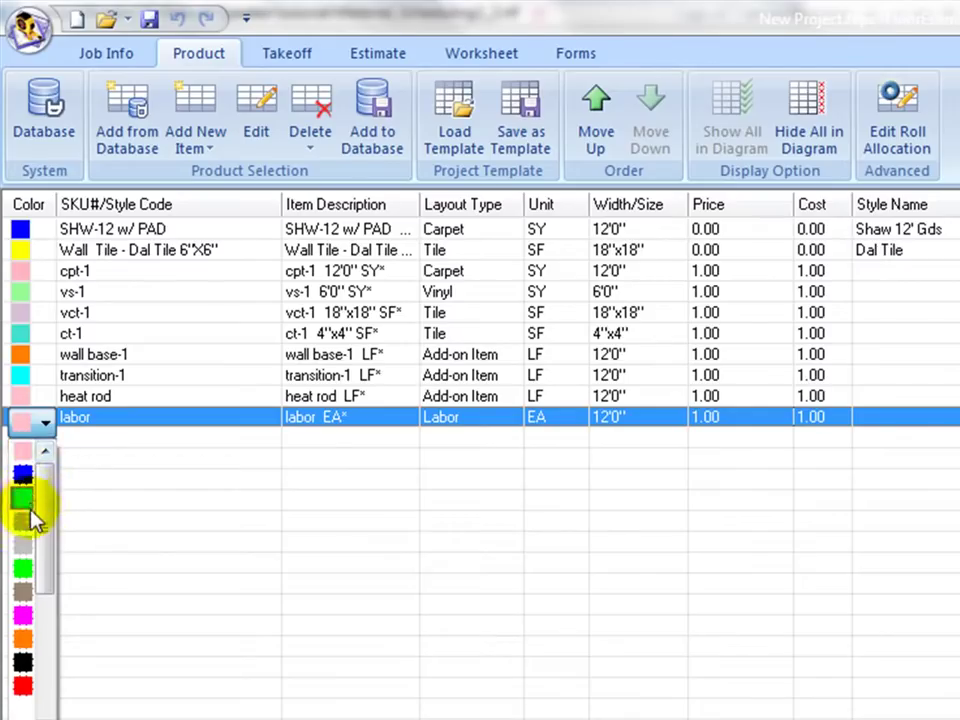
{"action": "left_click", "coordinate": [21, 573]}
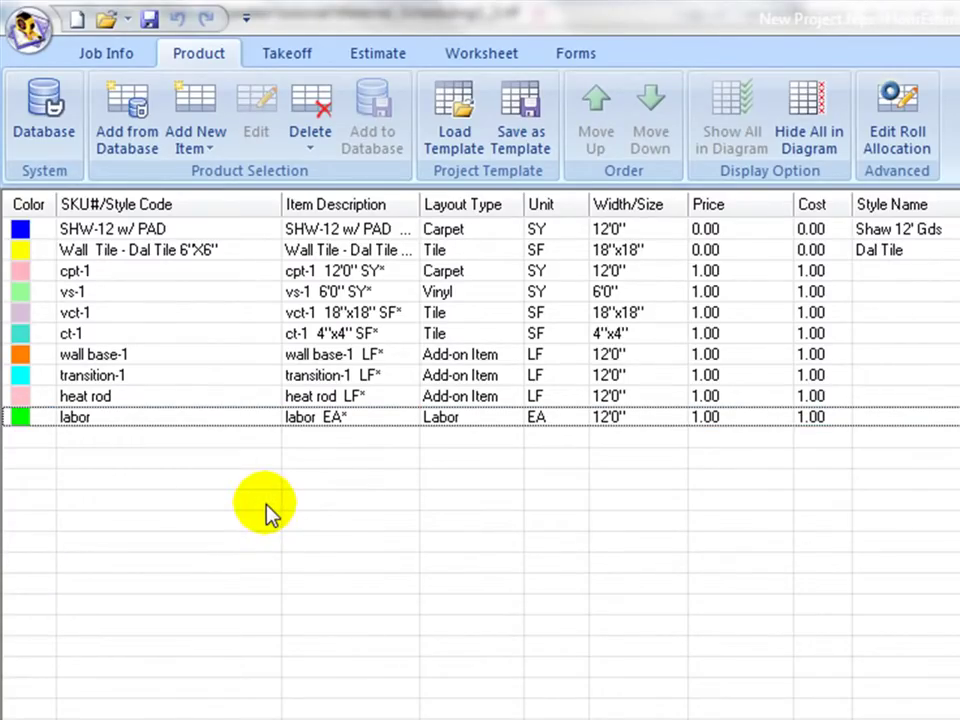
Set both the price and the cost of SHW-12 w/ PAD to 1.00
{"action": "left_click", "coordinate": [704, 230]}
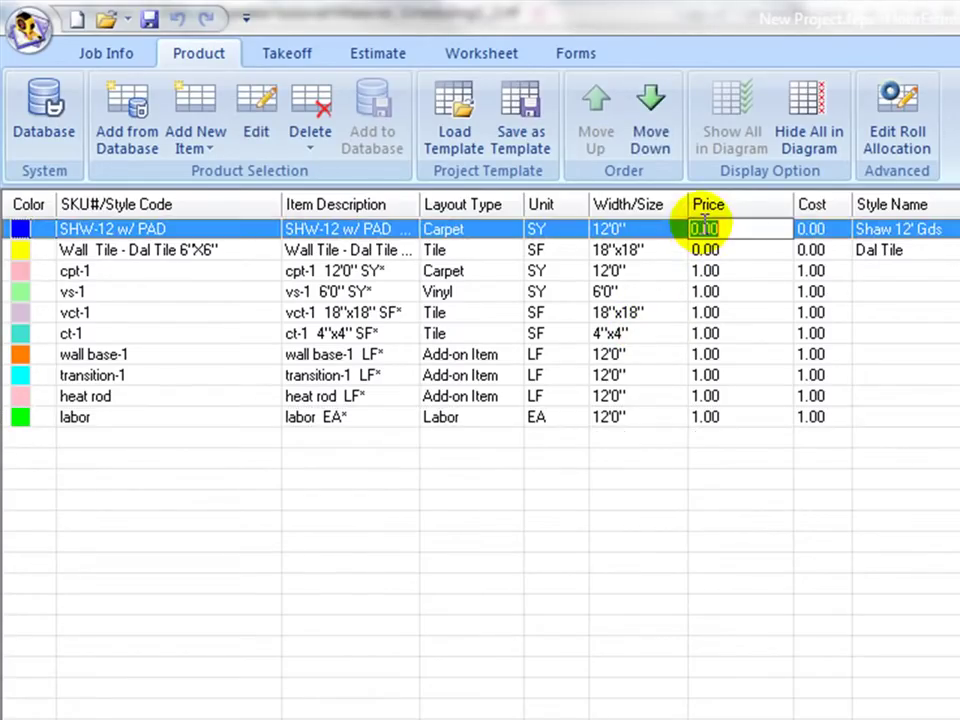
{"action": "type", "text": "1"}
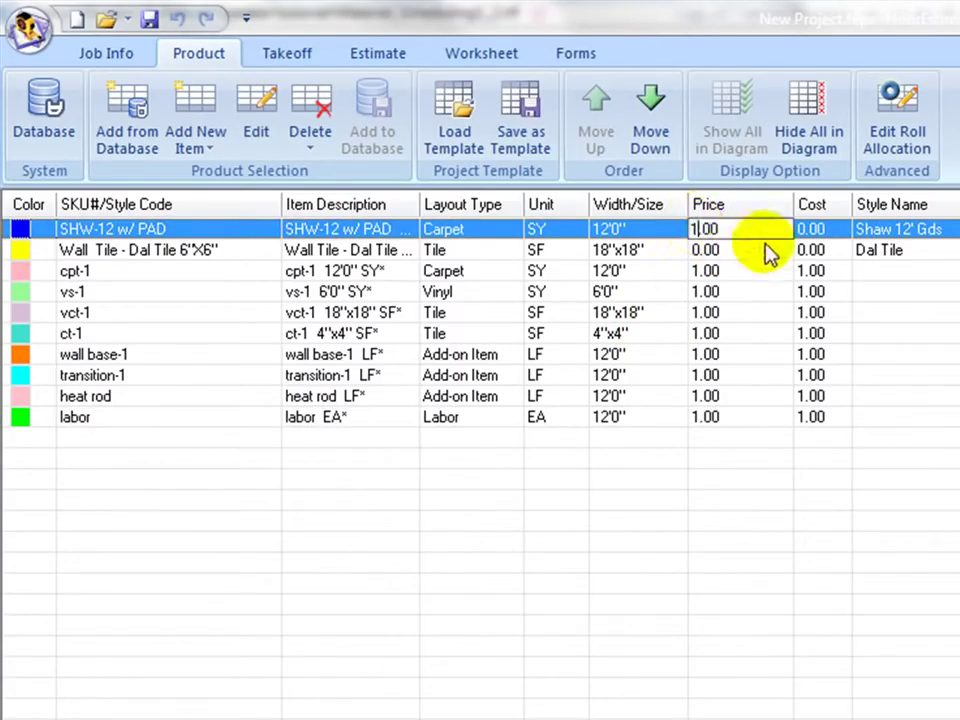
{"action": "left_click", "coordinate": [810, 232]}
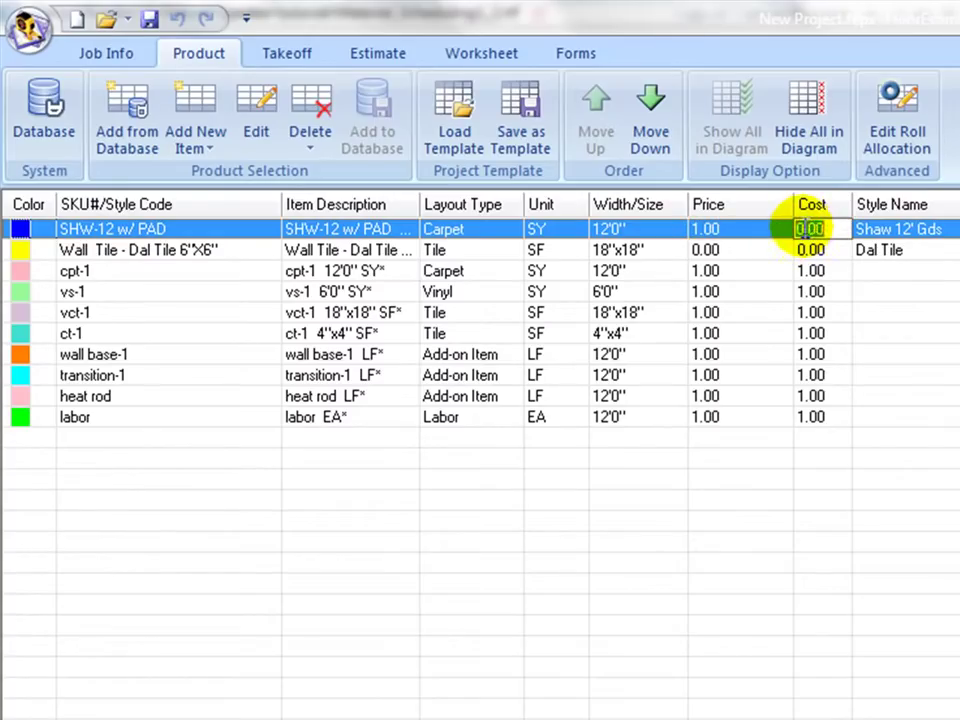
{"action": "left_click", "coordinate": [797, 229]}
{"action": "type", "text": "1"}
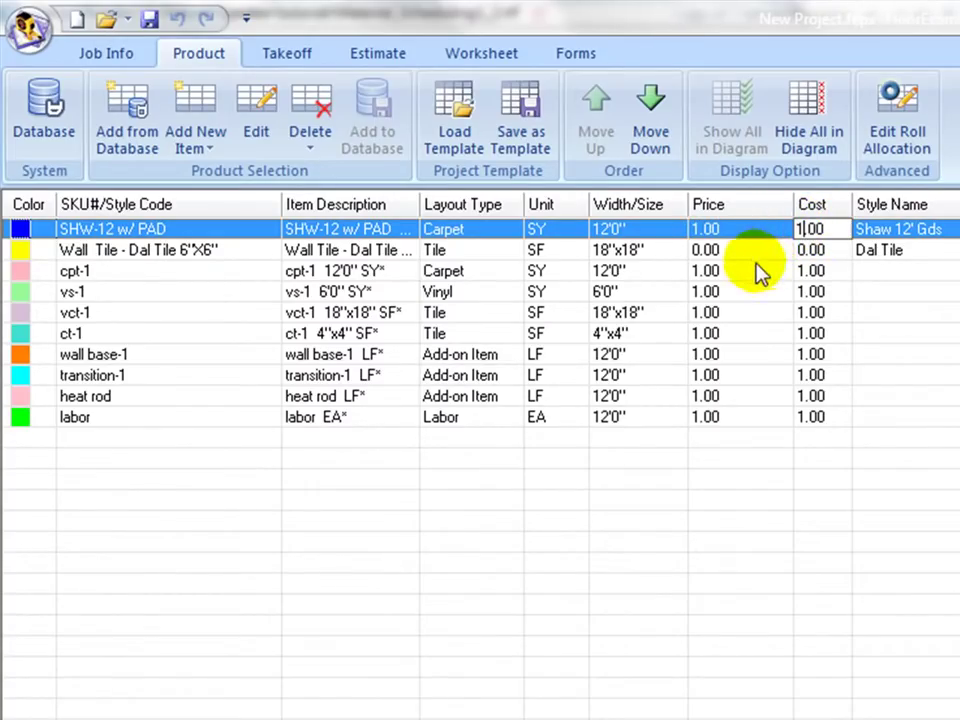
Set both the price and the cost of the Wall Tile - Dal Tile item to 1.00
{"action": "left_click", "coordinate": [703, 249]}
{"action": "type", "text": "1"}
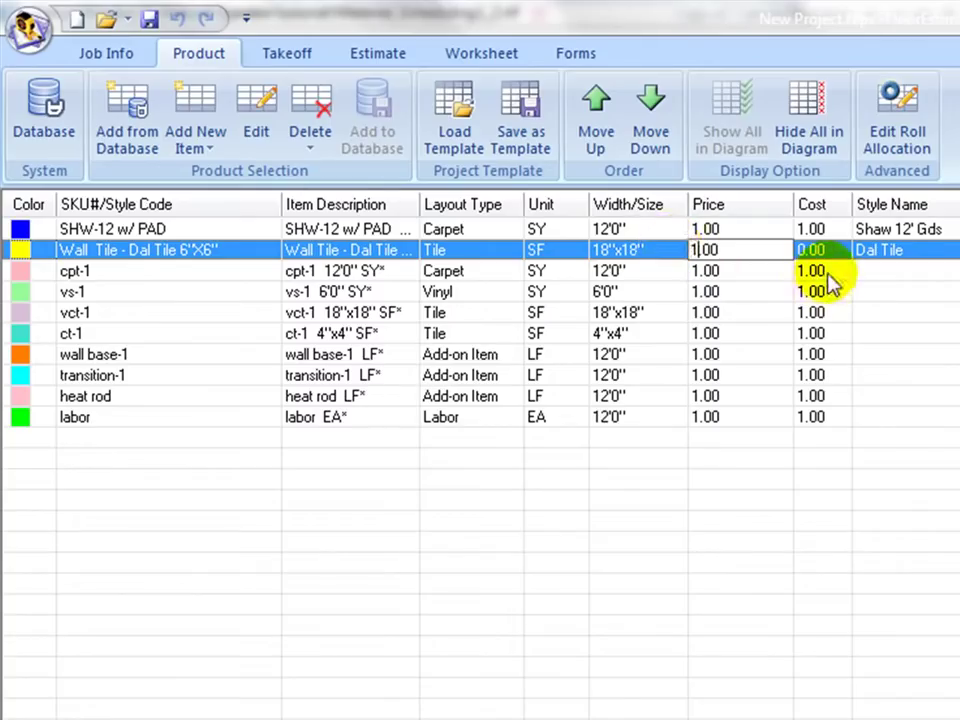
{"action": "left_click", "coordinate": [810, 250]}
{"action": "type", "text": "1"}
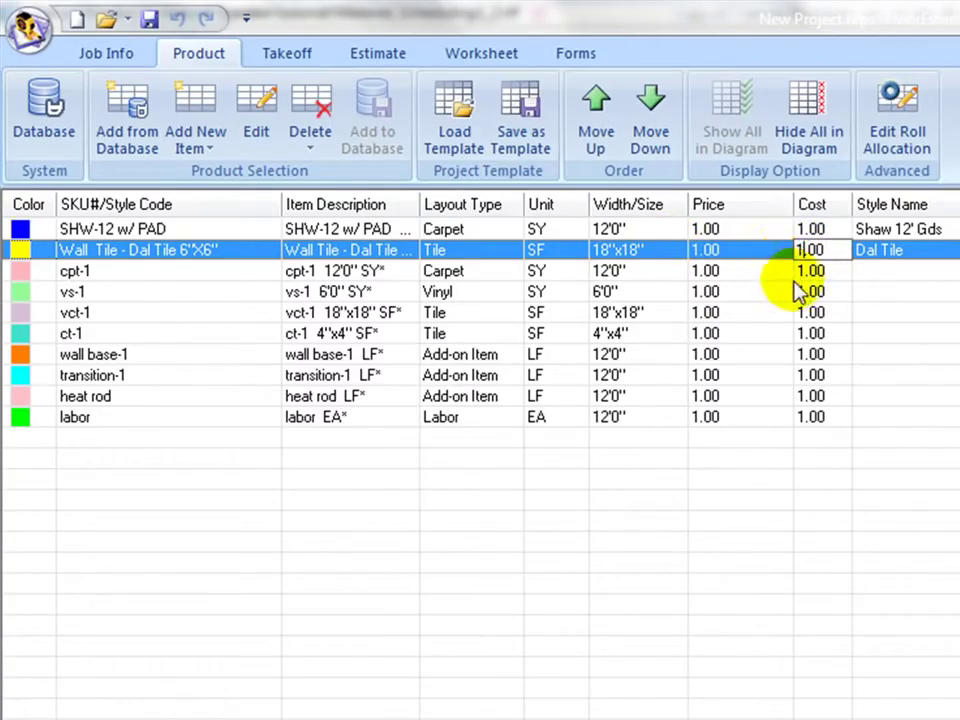
Review the estimating and pricing details of the wall base-1 item and close them
{"action": "left_click", "coordinate": [878, 357]}
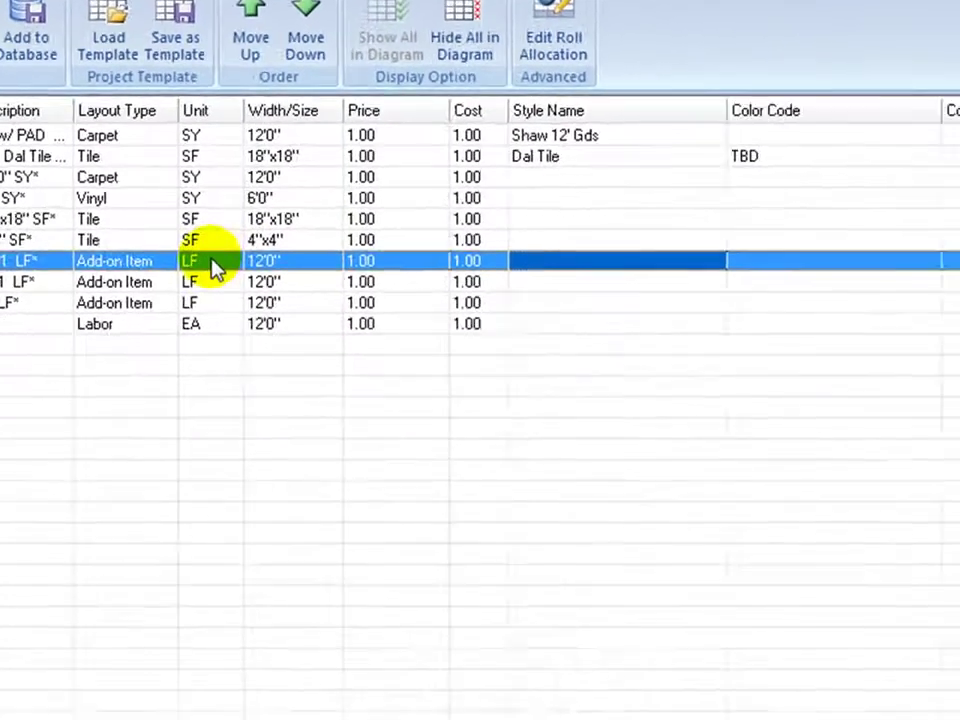
{"action": "right_click", "coordinate": [322, 396]}
{"action": "left_click", "coordinate": [228, 219]}
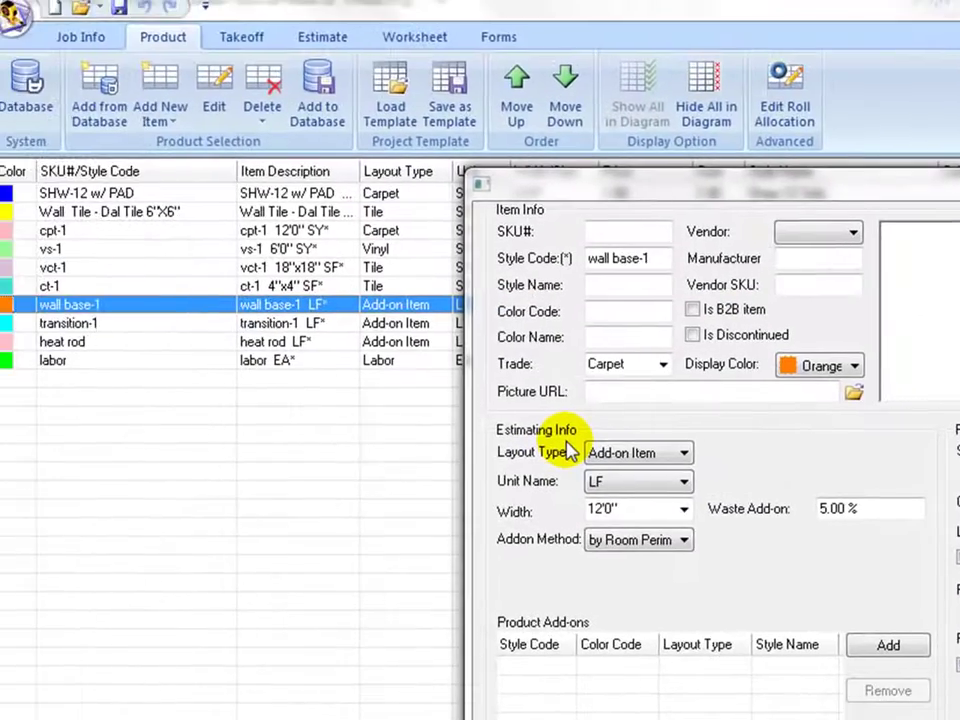
{"action": "key", "text": "Return"}
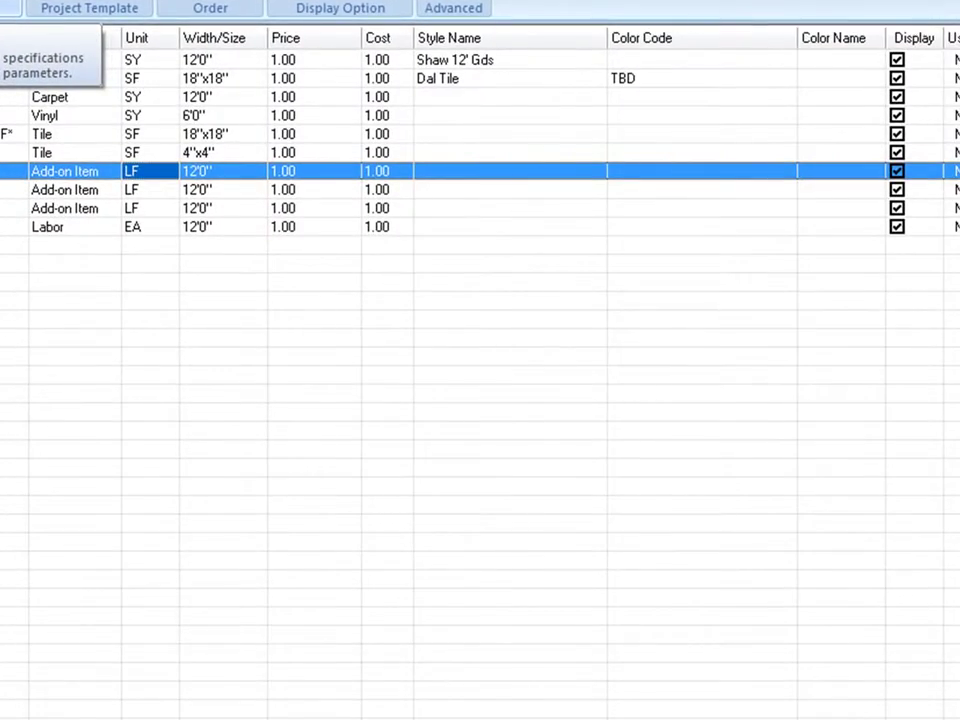
{"action": "key", "text": "Return"}
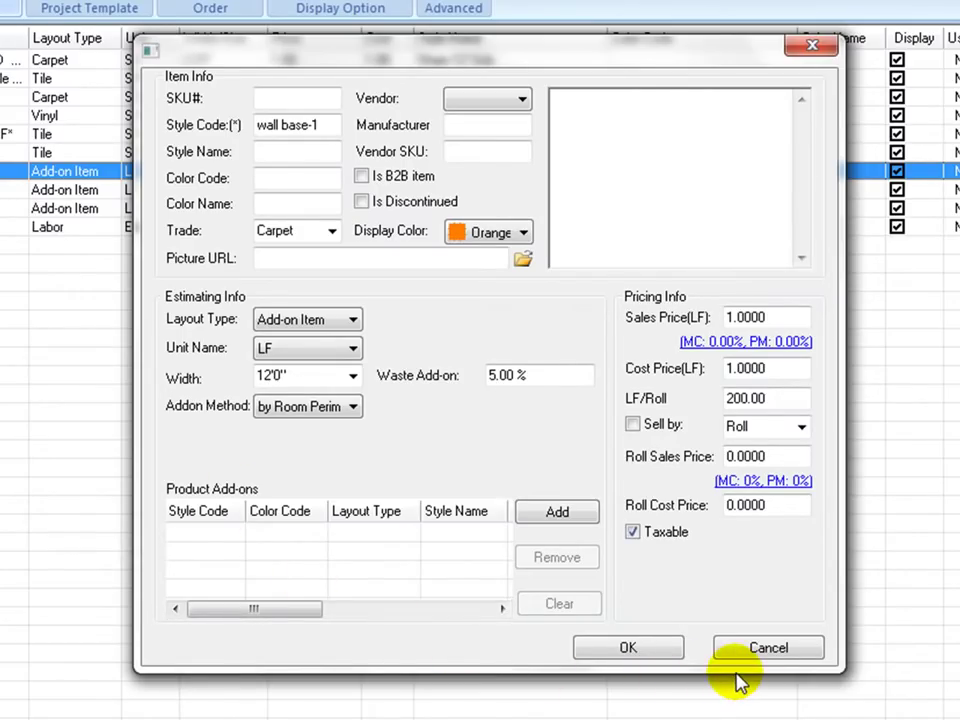
{"action": "left_click", "coordinate": [666, 655]}
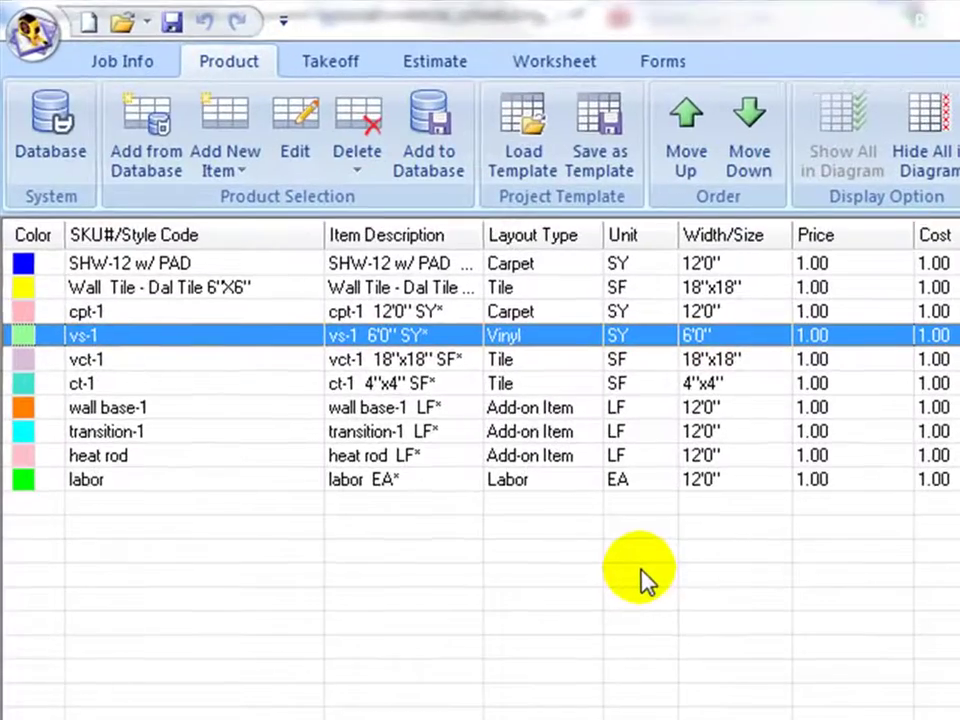
{"action": "left_click", "coordinate": [159, 410]}
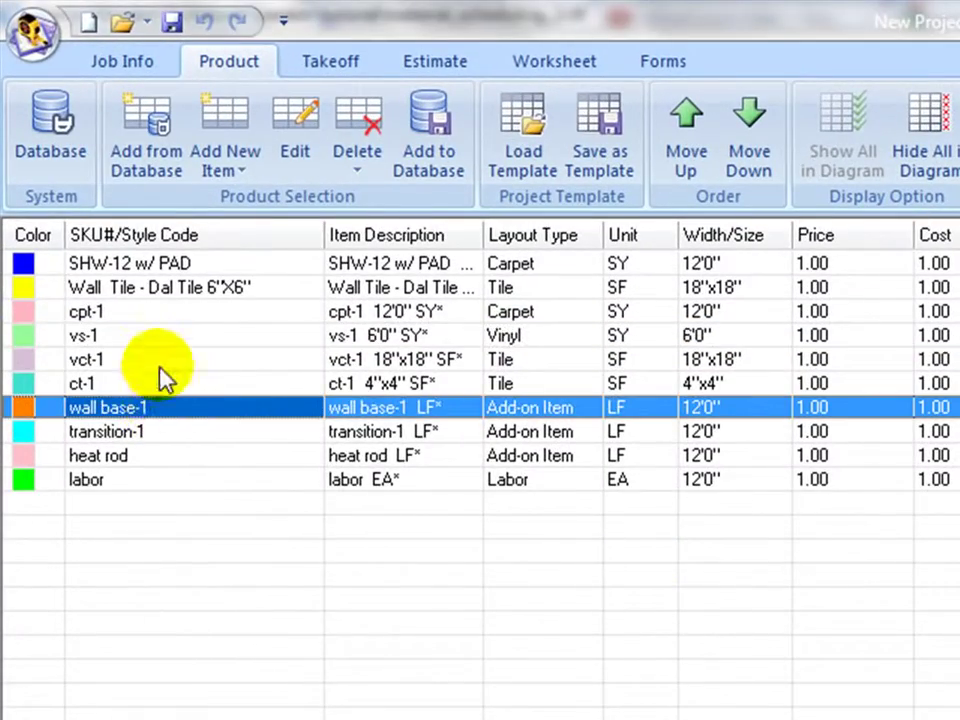
{"action": "left_click", "coordinate": [157, 310]}
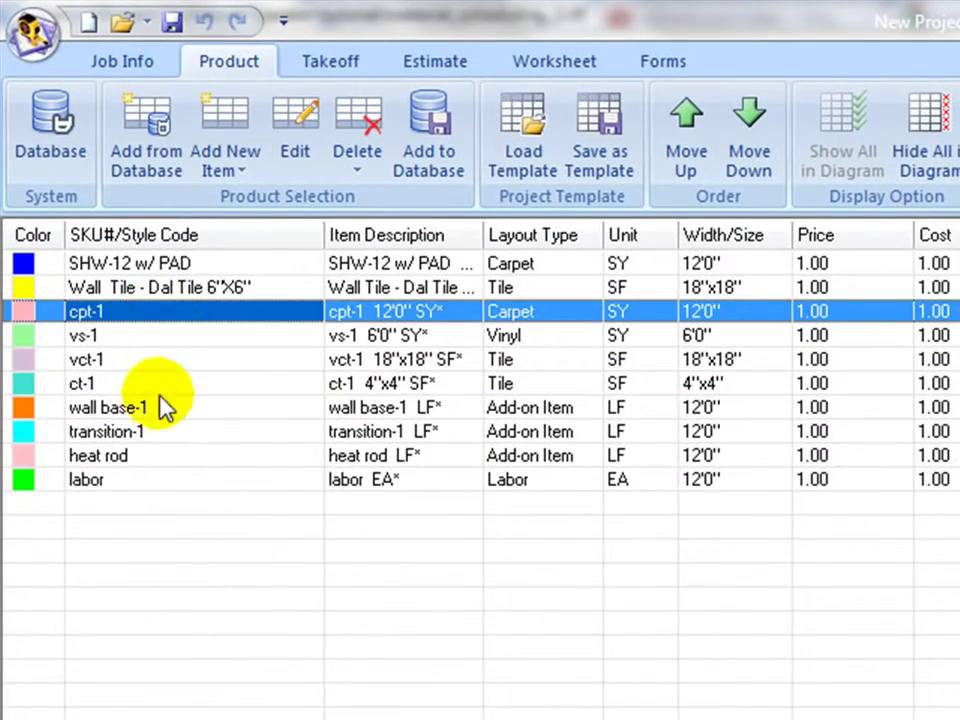
{"action": "left_click", "coordinate": [141, 458]}
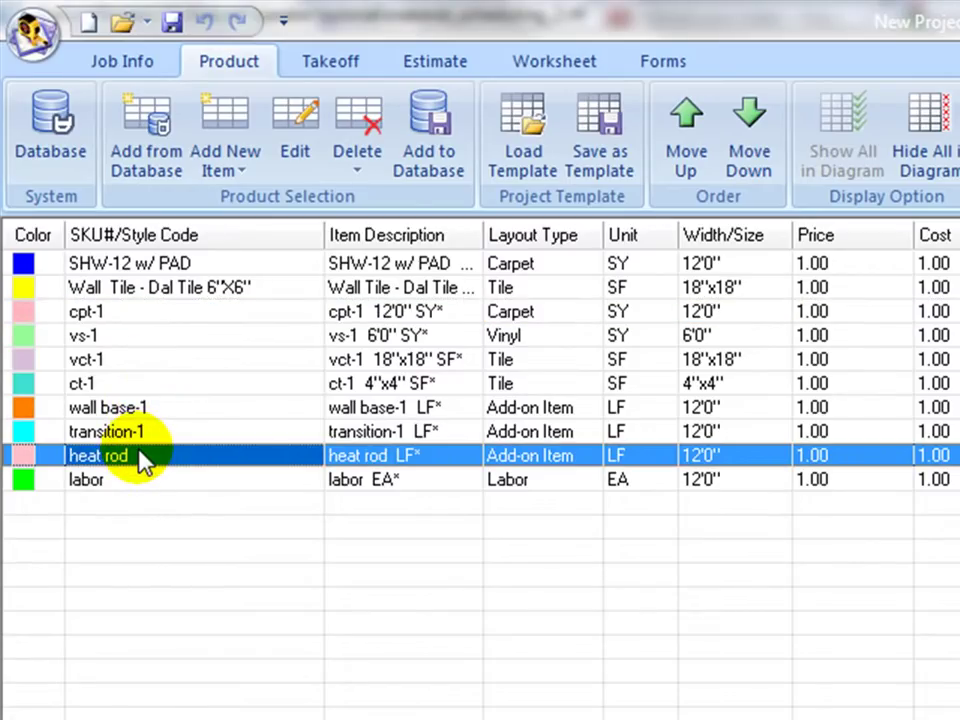
Add the project item heat rod as a product add-on to vs-1 and accept the item details
{"action": "left_click", "coordinate": [153, 346]}
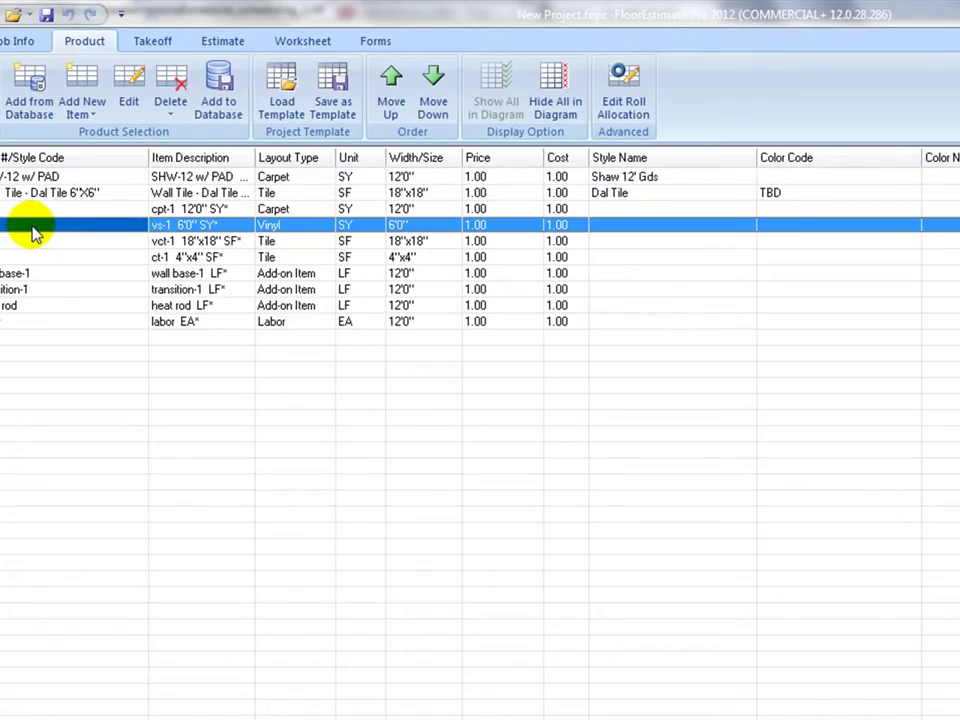
{"action": "left_click", "coordinate": [129, 97]}
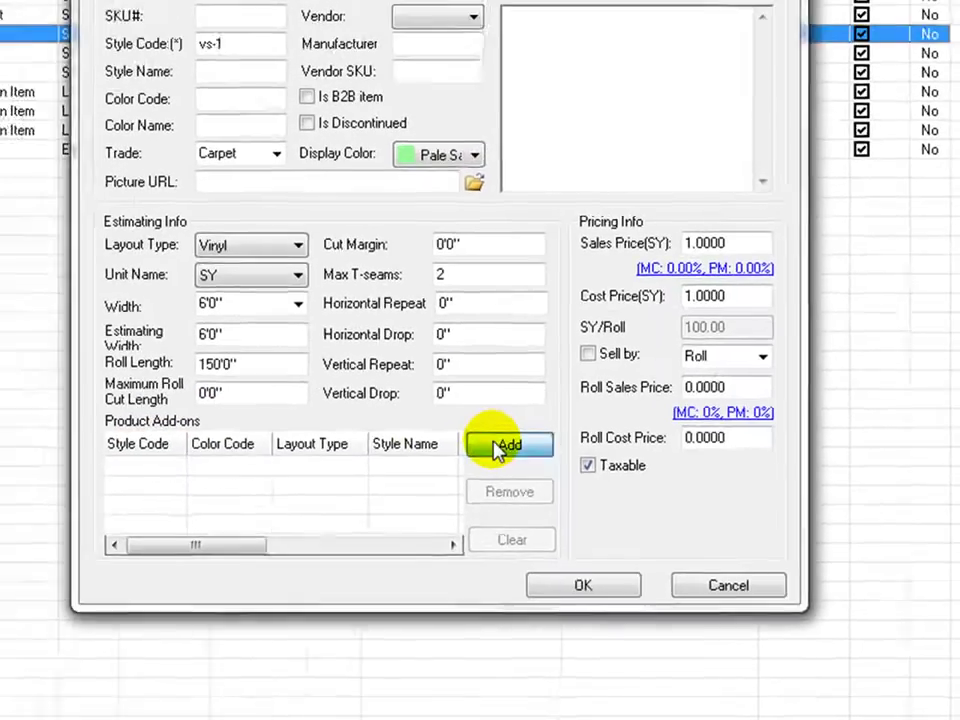
{"action": "left_click", "coordinate": [409, 362]}
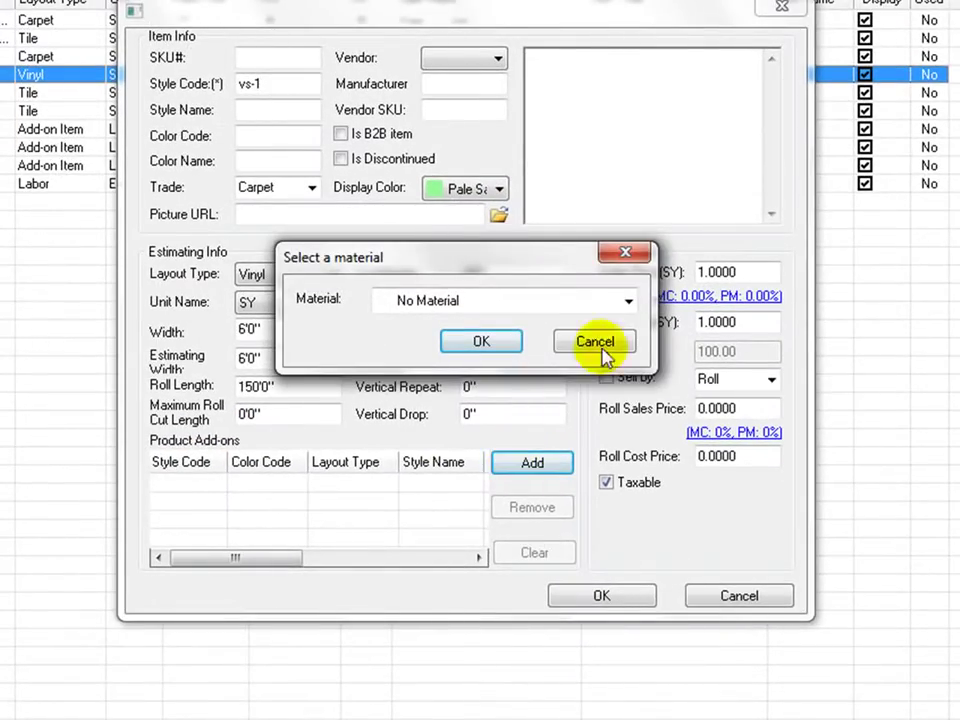
{"action": "left_click", "coordinate": [628, 301]}
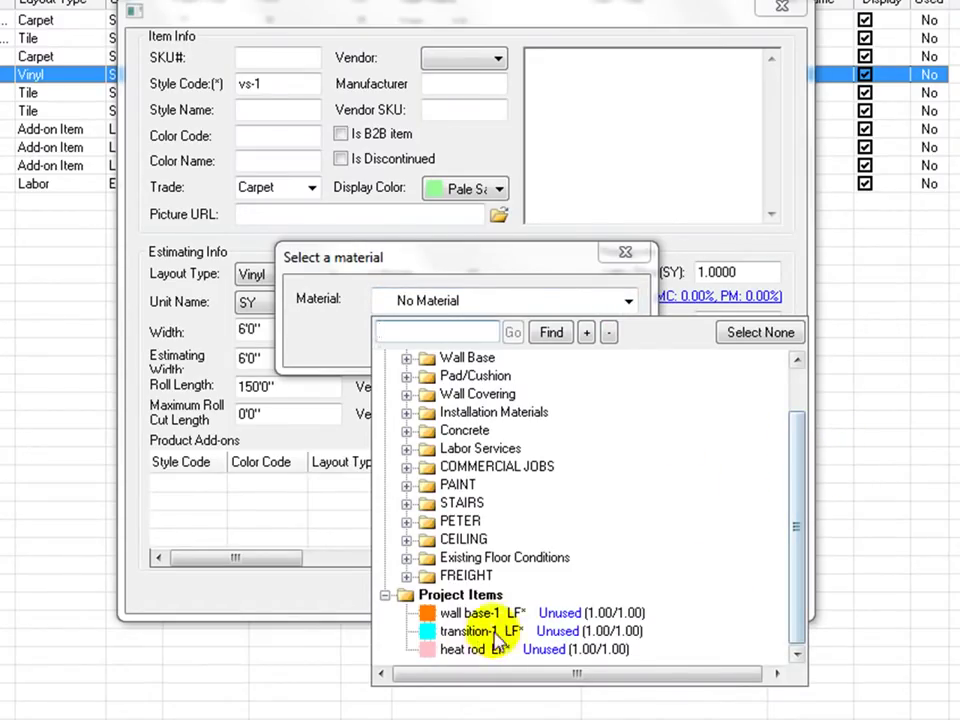
{"action": "left_click", "coordinate": [466, 650]}
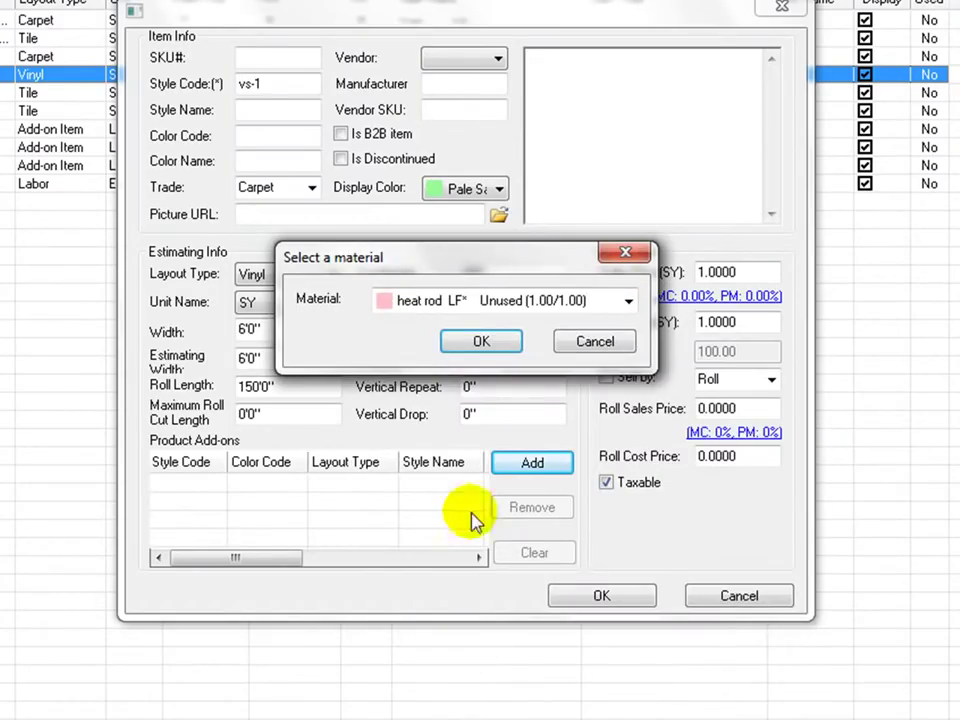
{"action": "left_click", "coordinate": [481, 343]}
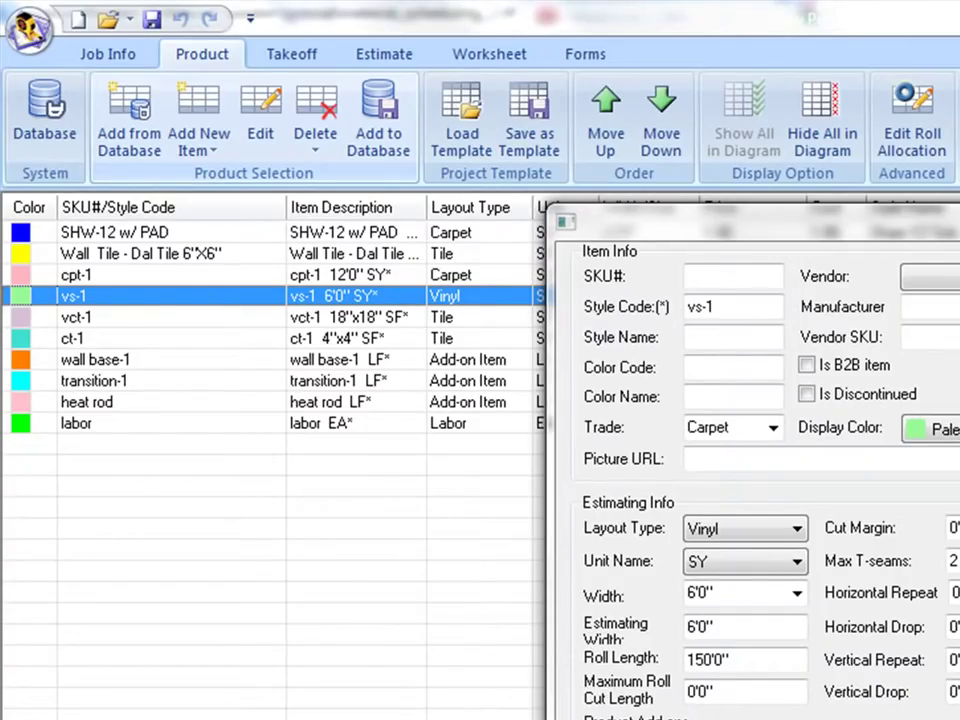
{"action": "key", "text": "Return"}
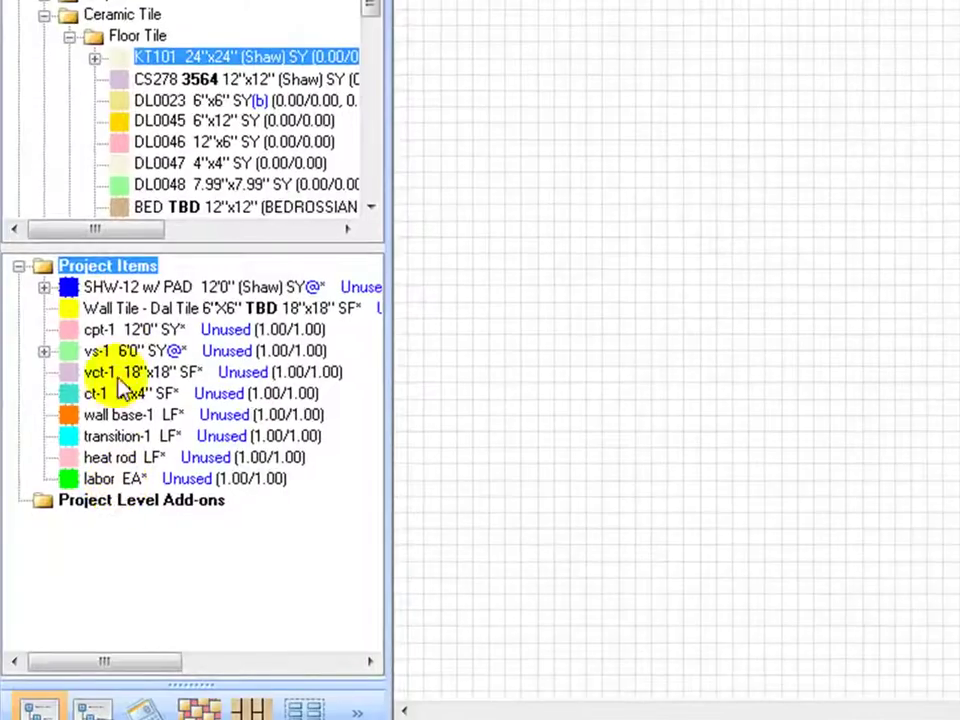
Examine the commands available for the Project Items folder and for the cpt-1 item
{"action": "right_click", "coordinate": [120, 268]}
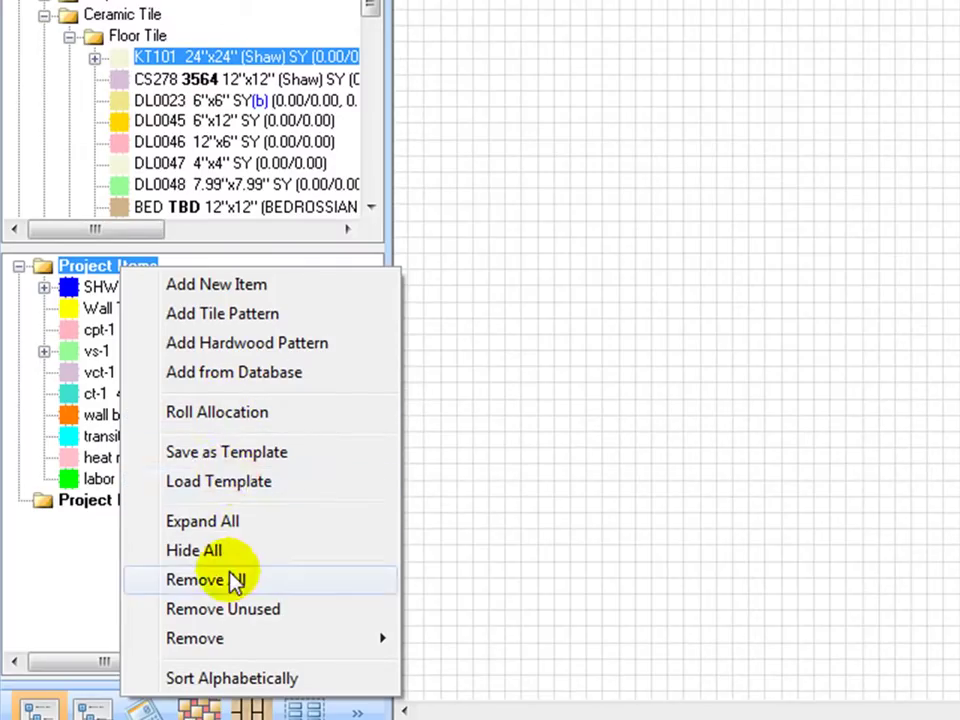
{"action": "mouse_move", "coordinate": [199, 654]}
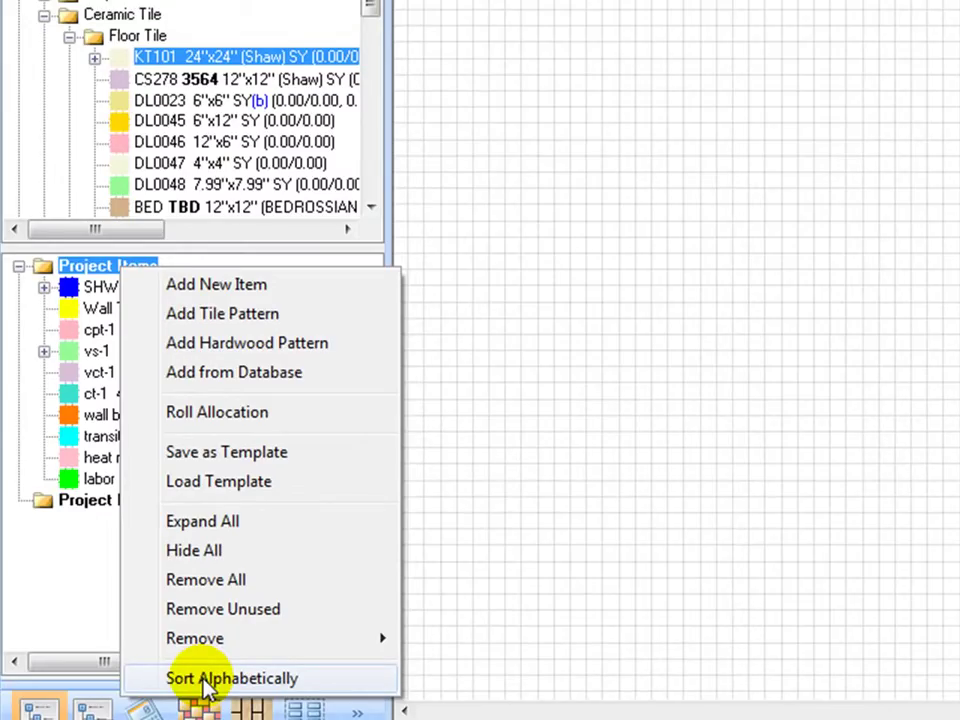
{"action": "left_click", "coordinate": [467, 536]}
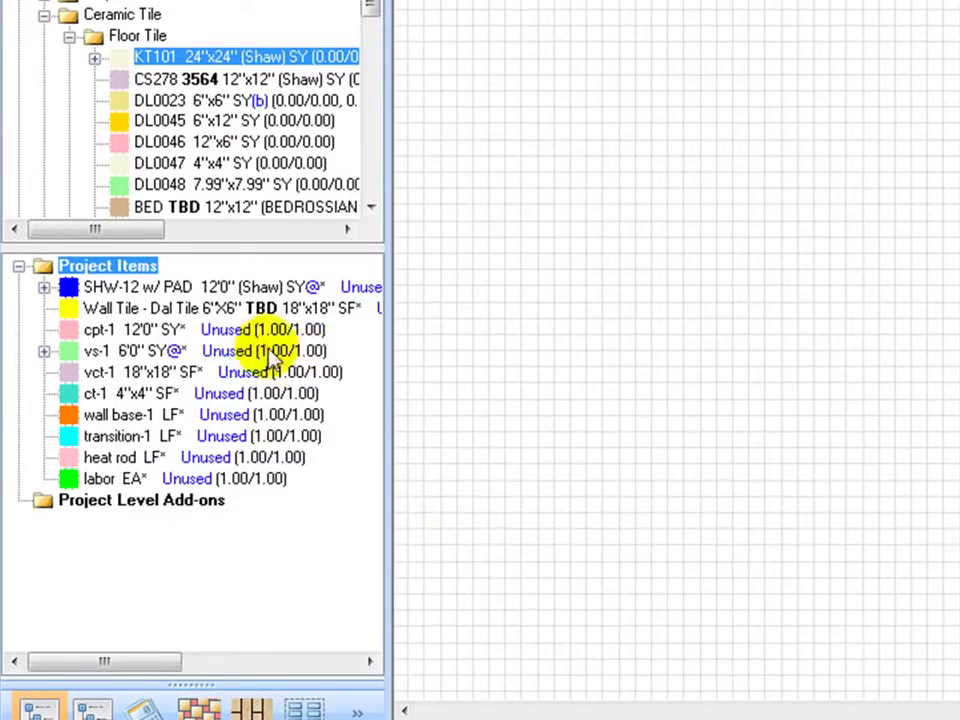
{"action": "right_click", "coordinate": [120, 338]}
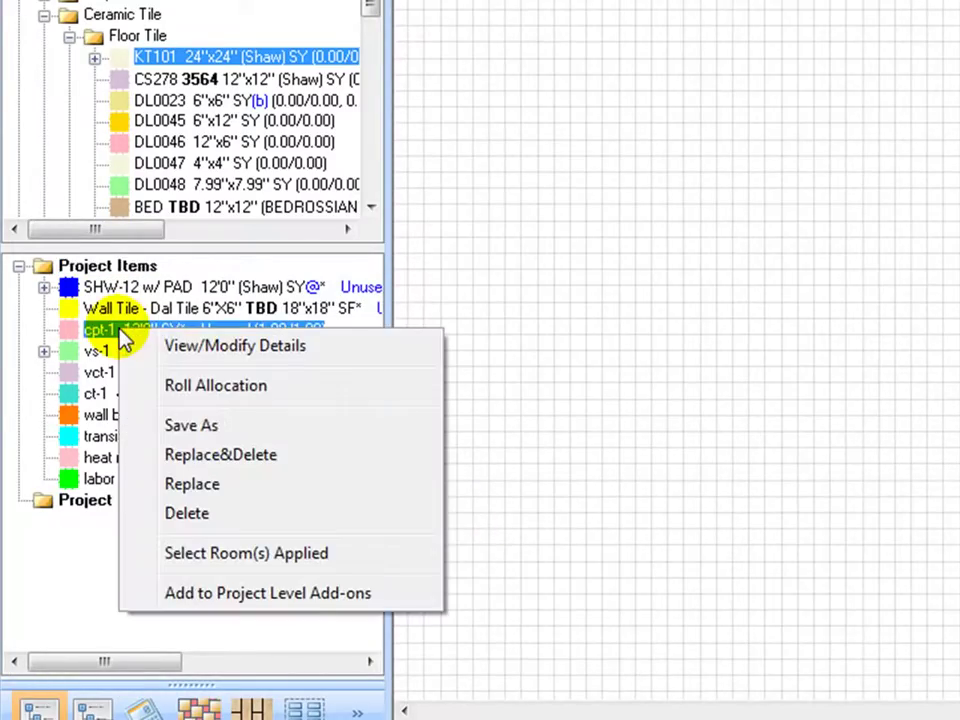